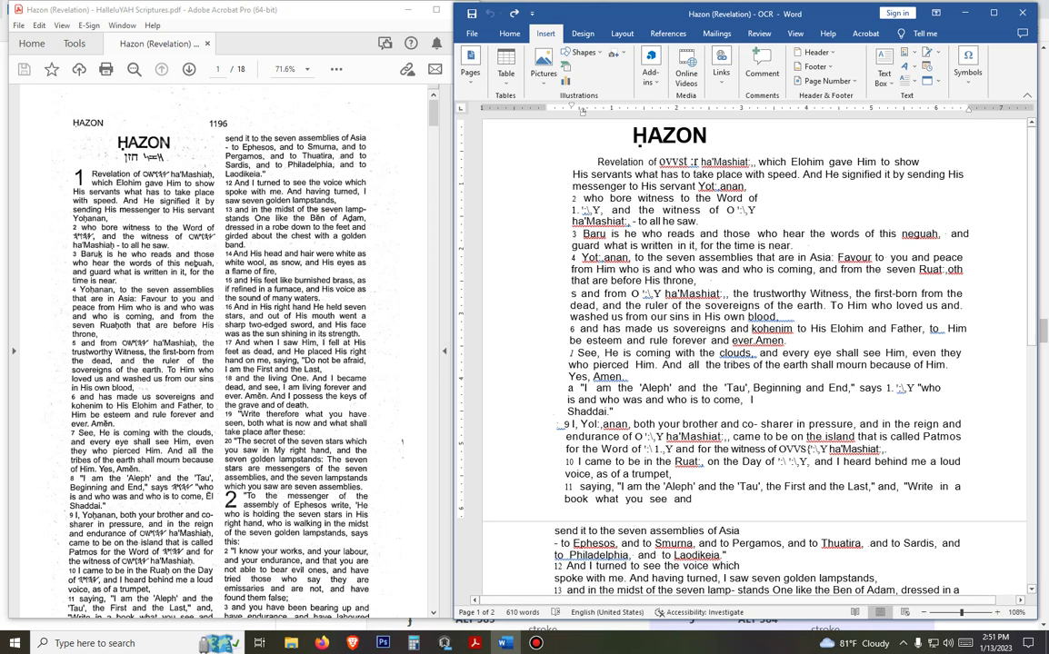
Step: Compare the OCR text of the first page with the scanned PDF, examining the misread names and special characters such as the end of "ha'Mashiat:,"
{"action": "left_click_drag", "start_coordinate": [570, 123], "coordinate": [961, 488]}
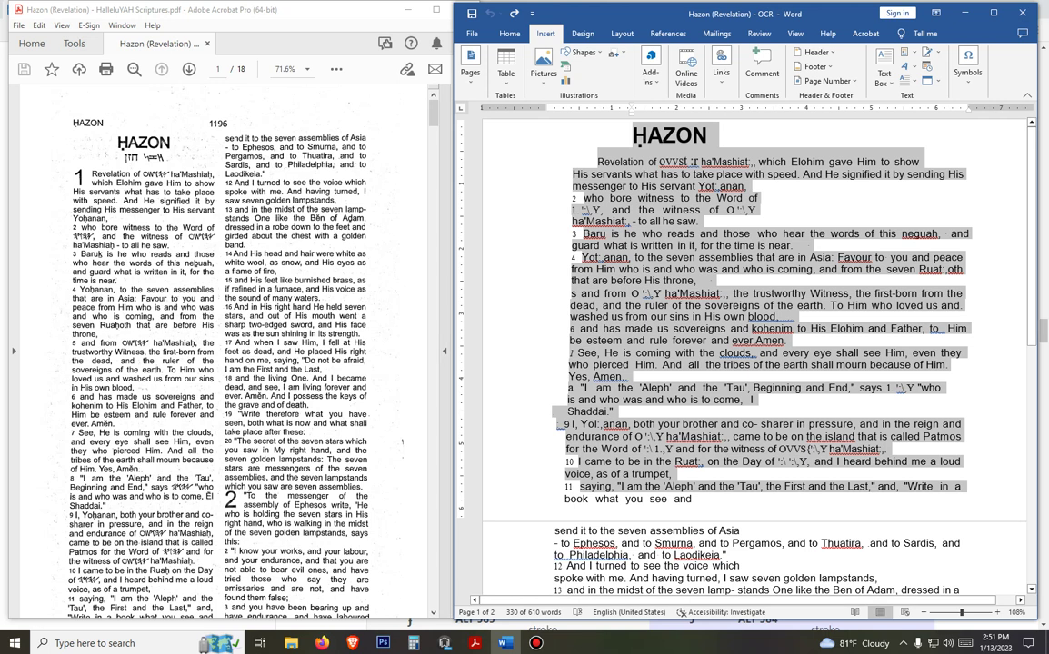
{"action": "left_click", "coordinate": [673, 162]}
{"action": "left_click_drag", "start_coordinate": [649, 161], "coordinate": [700, 161]}
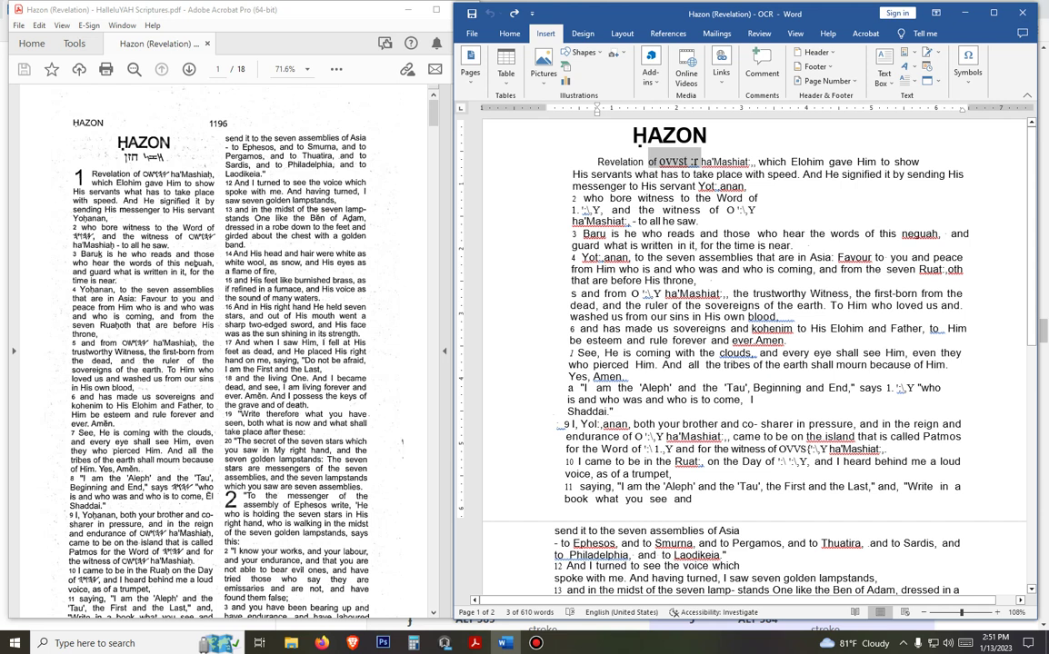
{"action": "left_click", "coordinate": [731, 161]}
{"action": "left_click_drag", "start_coordinate": [747, 162], "coordinate": [753, 162]}
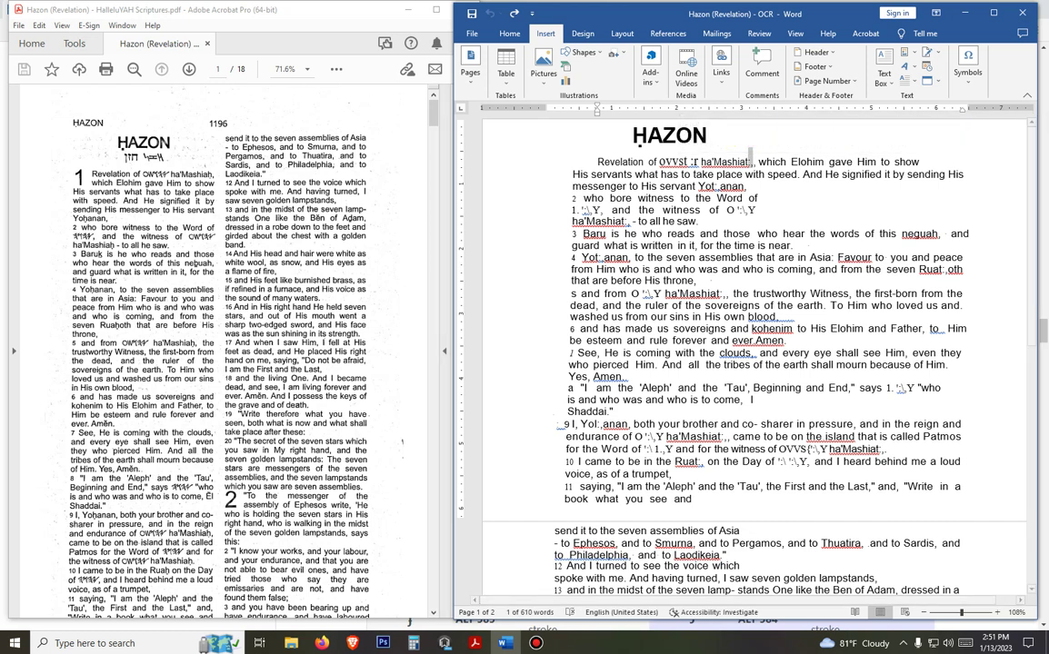
{"action": "left_click_drag", "start_coordinate": [207, 173], "coordinate": [215, 174]}
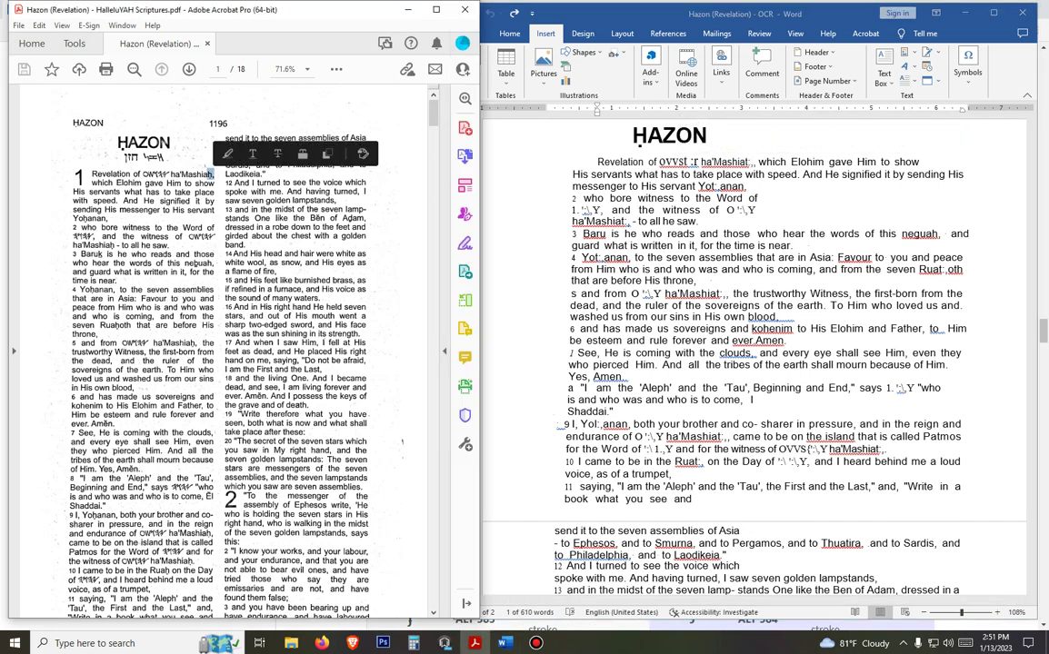
{"action": "left_click", "coordinate": [750, 160]}
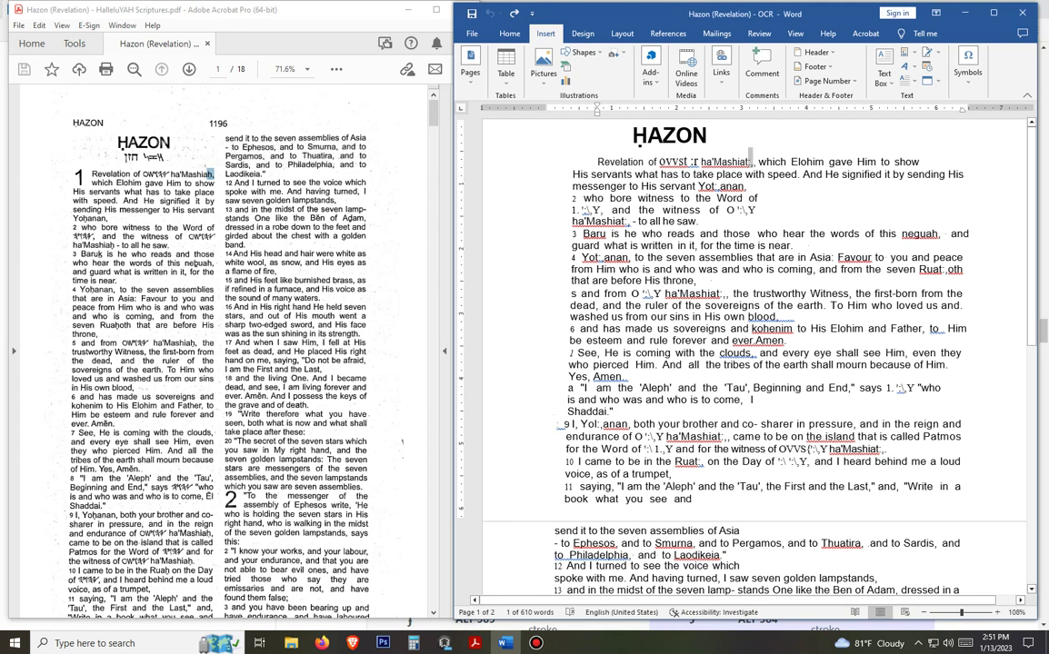
{"action": "left_click", "coordinate": [751, 233]}
{"action": "scroll", "coordinate": [754, 345], "scroll_direction": "down", "scroll_amount": 3}
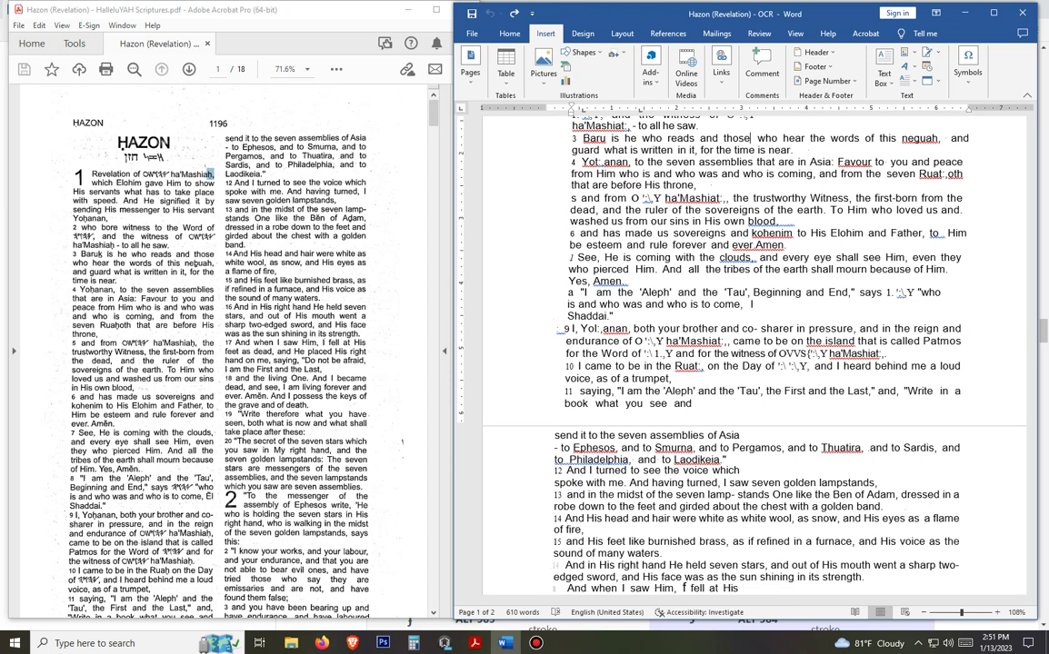
{"action": "scroll", "coordinate": [755, 346], "scroll_direction": "up", "scroll_amount": 3}
{"action": "scroll", "coordinate": [754, 345], "scroll_direction": "down", "scroll_amount": 3}
{"action": "scroll", "coordinate": [754, 345], "scroll_direction": "up", "scroll_amount": 3}
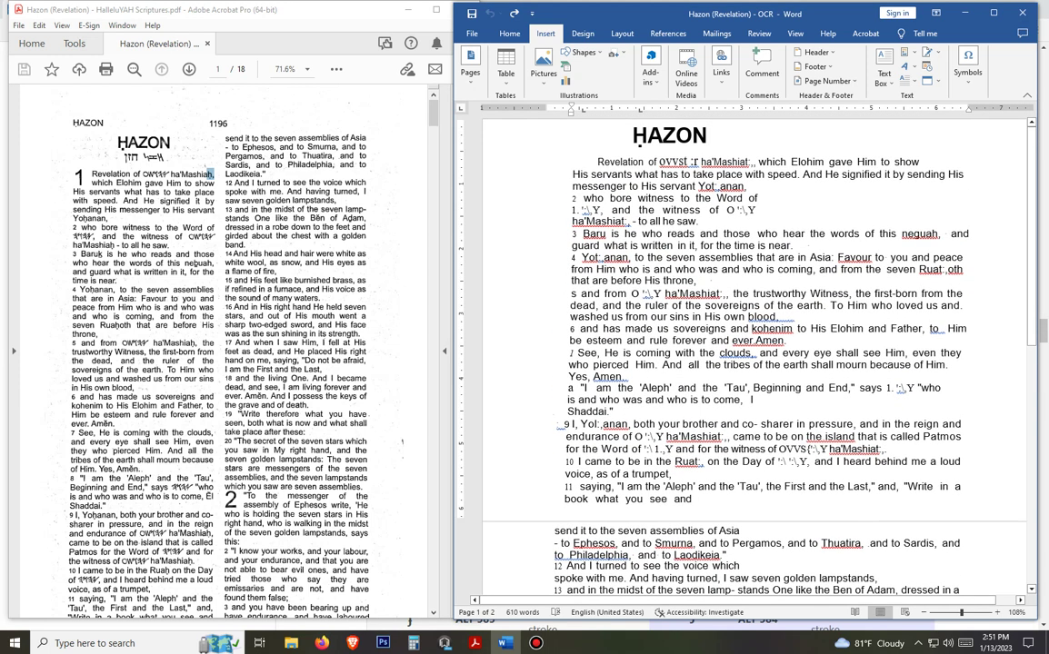
Step: Apply the Normal style to all the body text below the HAZON title
{"action": "left_click_drag", "start_coordinate": [539, 146], "coordinate": [683, 595]}
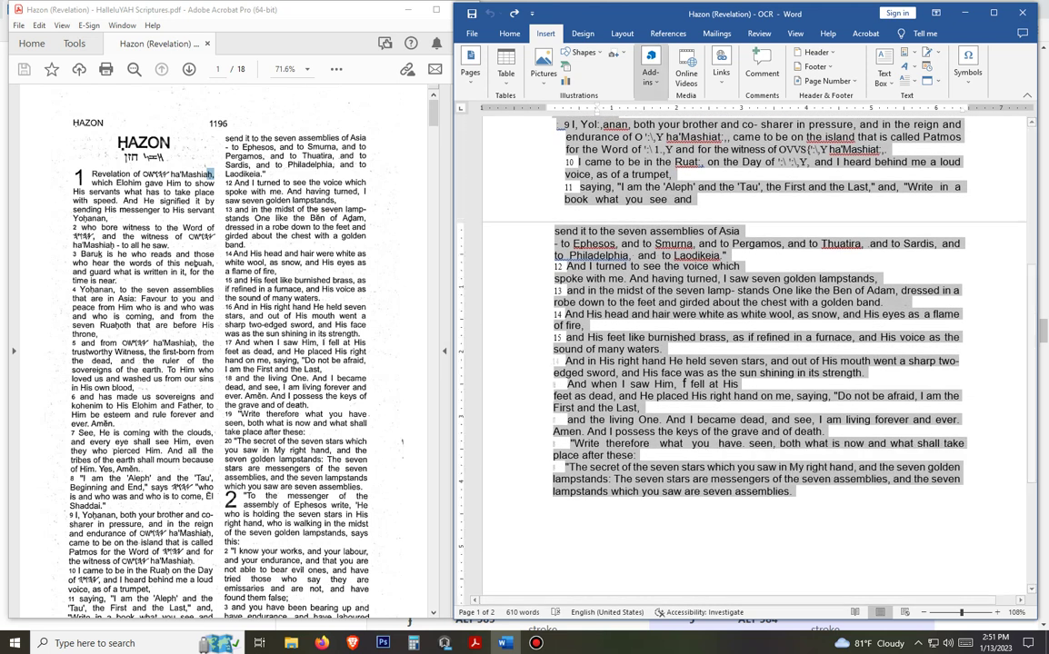
{"action": "left_click", "coordinate": [509, 33]}
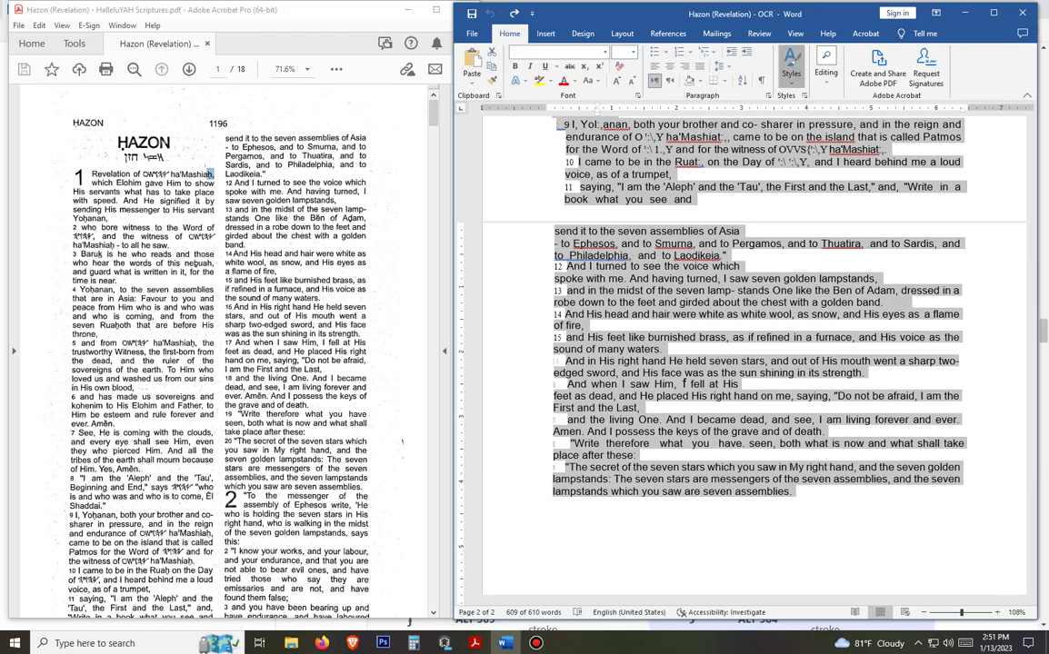
{"action": "left_click", "coordinate": [791, 68]}
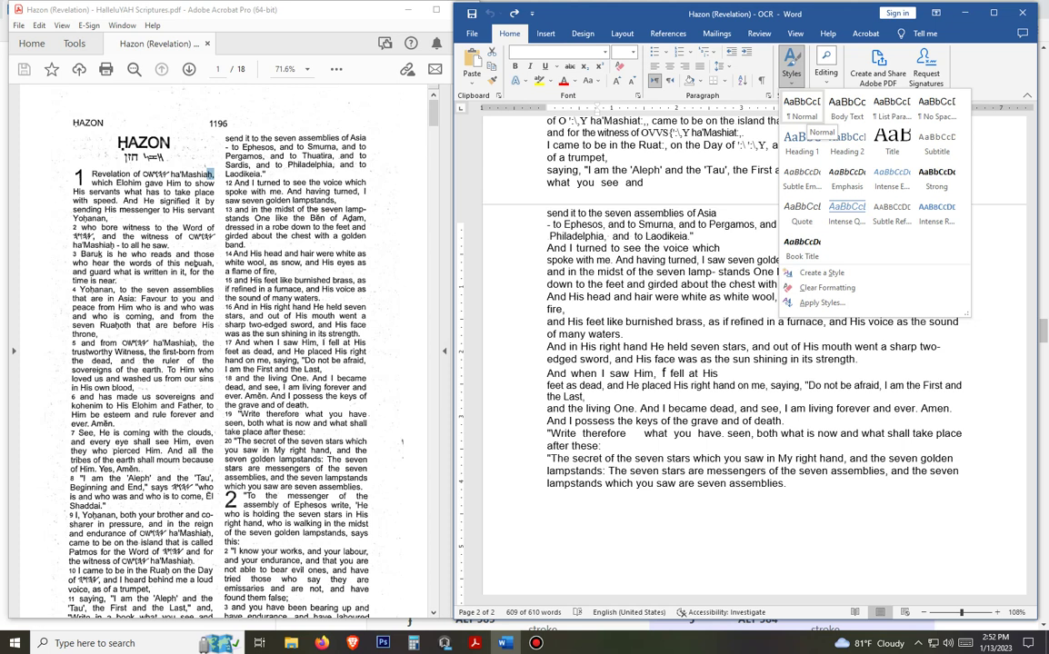
{"action": "left_click", "coordinate": [803, 109]}
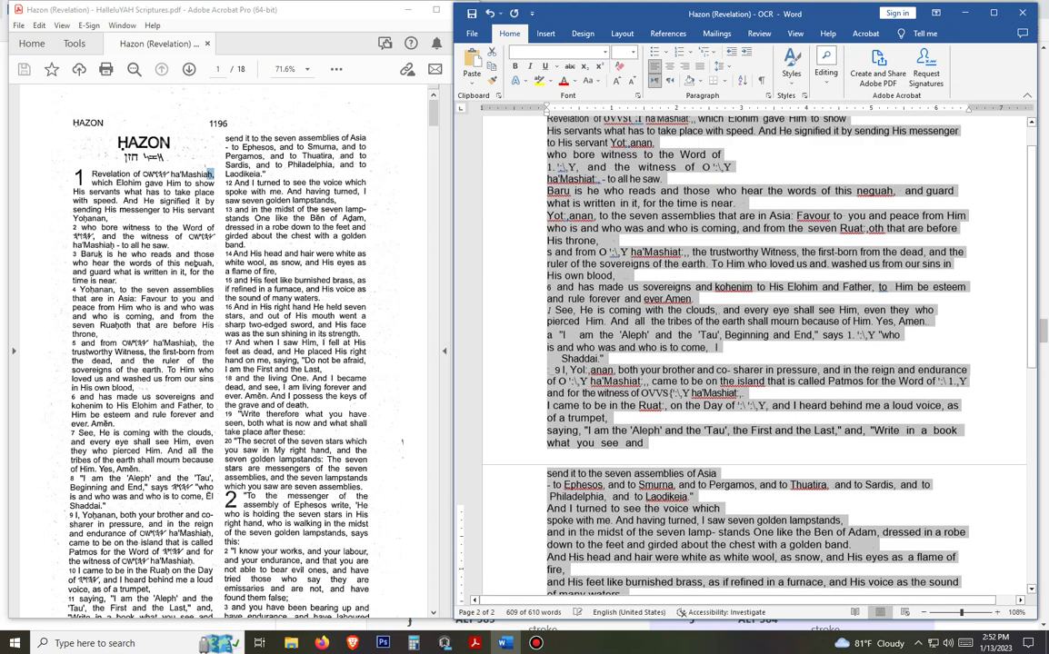
{"action": "left_click", "coordinate": [731, 206]}
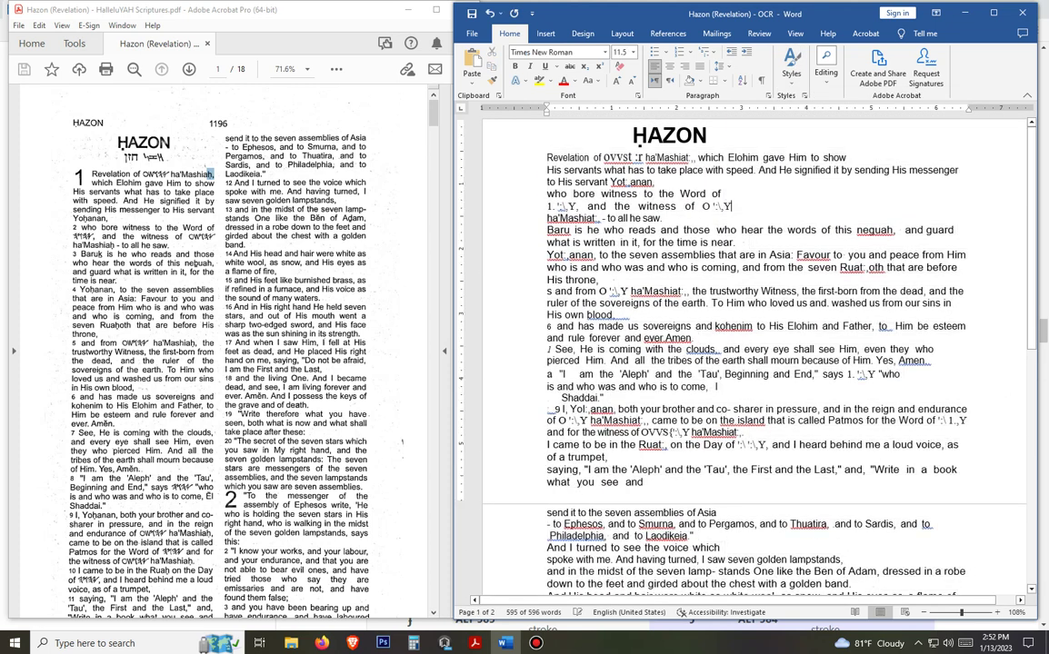
Step: Remove the line breaks from "Revelation of" through "Baru is he who reads" so these verses run as one paragraph
{"action": "left_click", "coordinate": [655, 182]}
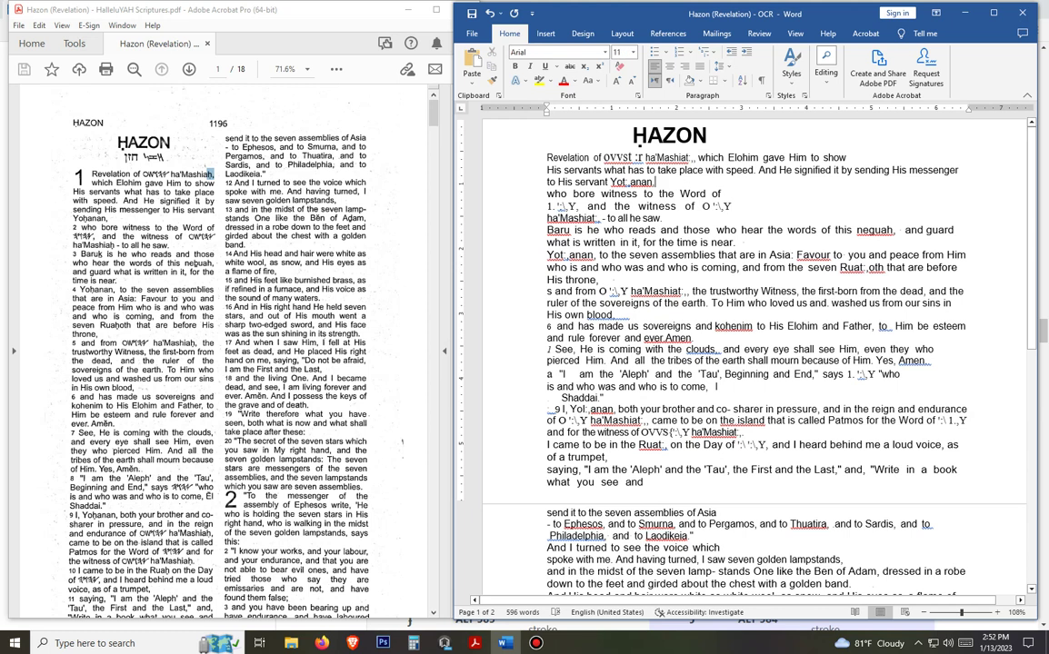
{"action": "left_click", "coordinate": [846, 158]}
{"action": "key", "text": "Delete"}
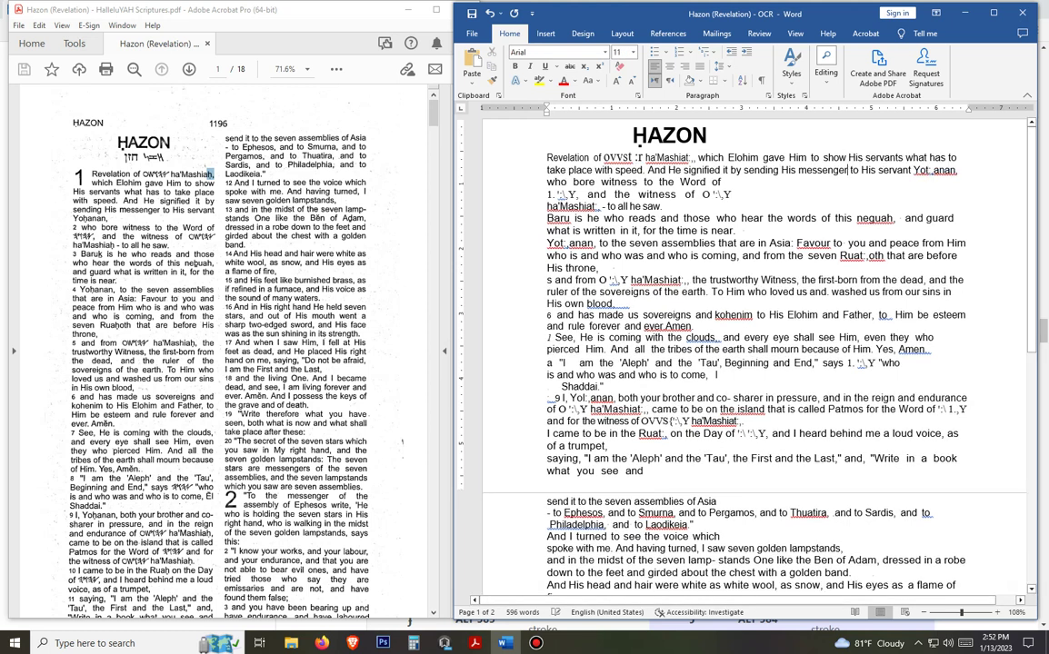
{"action": "left_click", "coordinate": [722, 182]}
{"action": "key", "text": "Delete"}
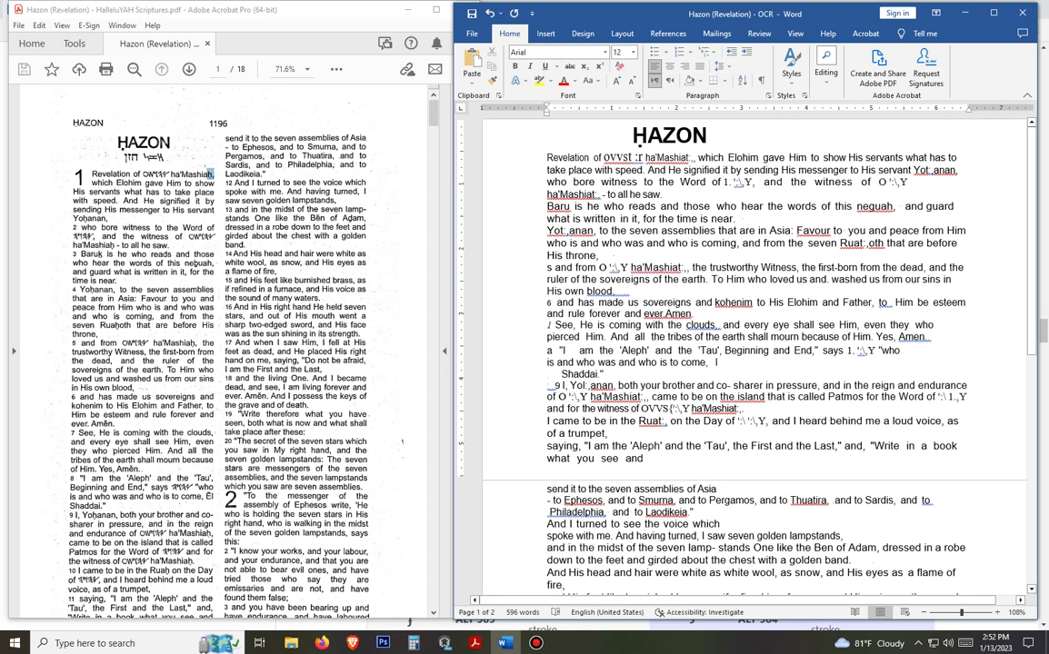
{"action": "left_click", "coordinate": [897, 182]}
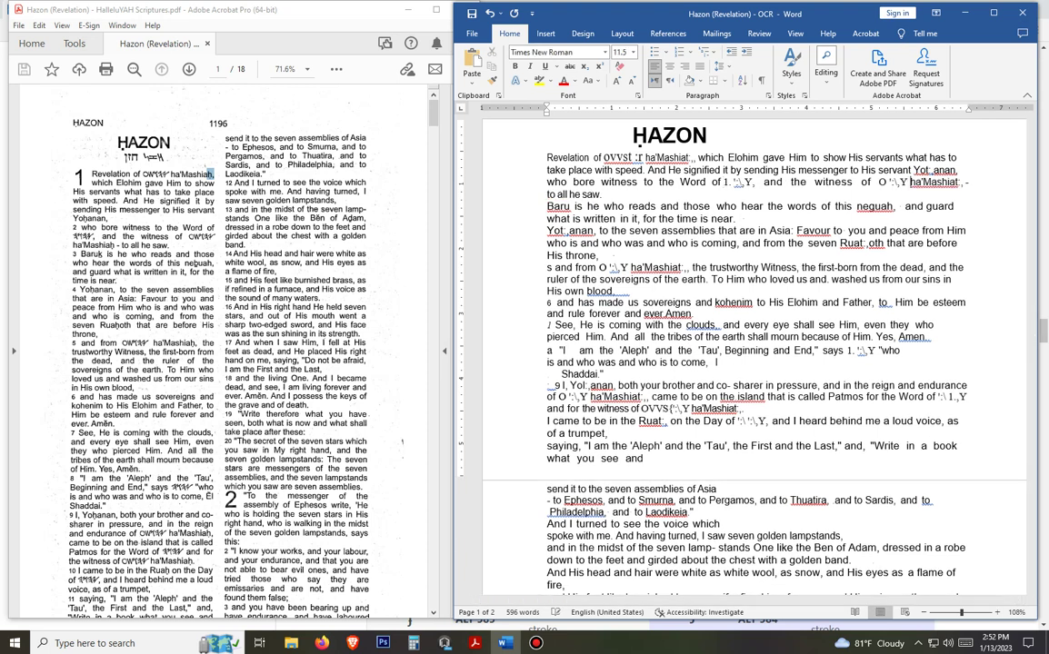
{"action": "key", "text": "Delete"}
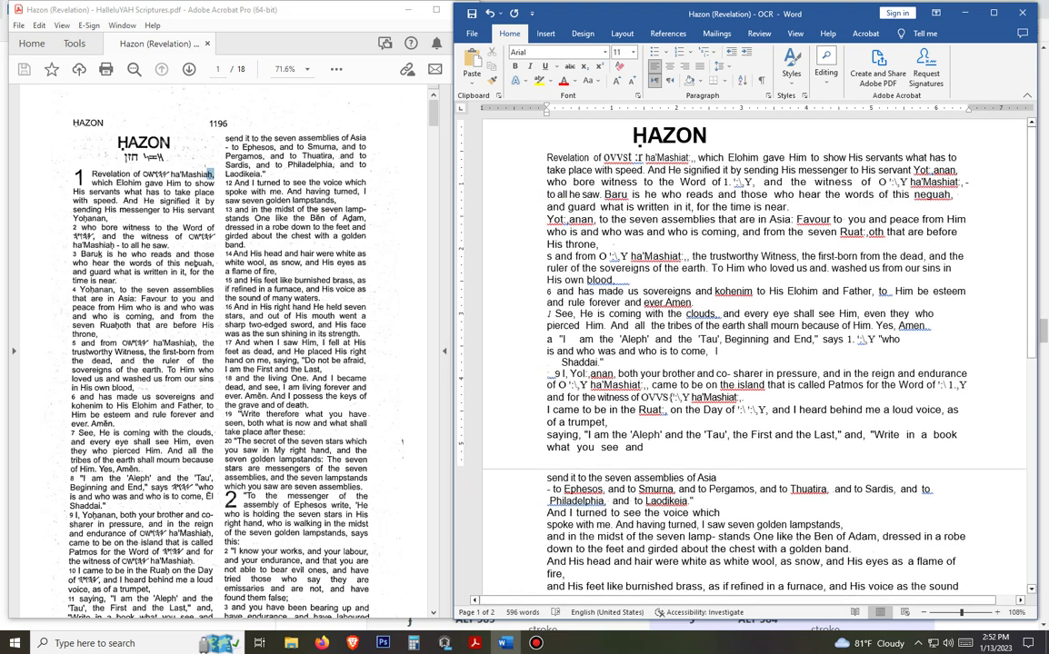
Step: Join the line starting "Yot:,anan, to the seven assemblies" onto the end of "for the time is near."
{"action": "left_click", "coordinate": [615, 206]}
{"action": "key", "text": "Right"}
{"action": "key", "text": "Right"}
{"action": "key", "text": "Right"}
{"action": "key", "text": "Right"}
{"action": "key", "text": "Right"}
{"action": "key", "text": "Right"}
{"action": "key", "text": "Right"}
{"action": "key", "text": "Right"}
{"action": "key", "text": "Right"}
{"action": "key", "text": "Right"}
{"action": "key", "text": "Right"}
{"action": "key", "text": "Right"}
{"action": "key", "text": "Right"}
{"action": "key", "text": "Right"}
{"action": "key", "text": "Right"}
{"action": "key", "text": "Right"}
{"action": "key", "text": "Right"}
{"action": "key", "text": "Right"}
{"action": "key", "text": "Right"}
{"action": "key", "text": "Right"}
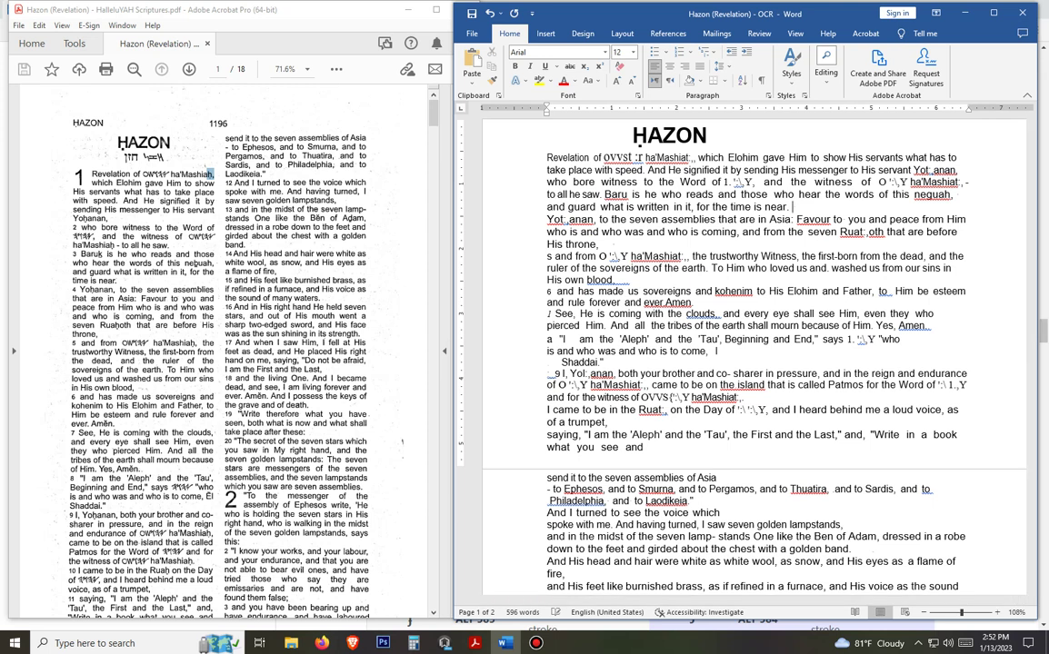
{"action": "key", "text": "Delete"}
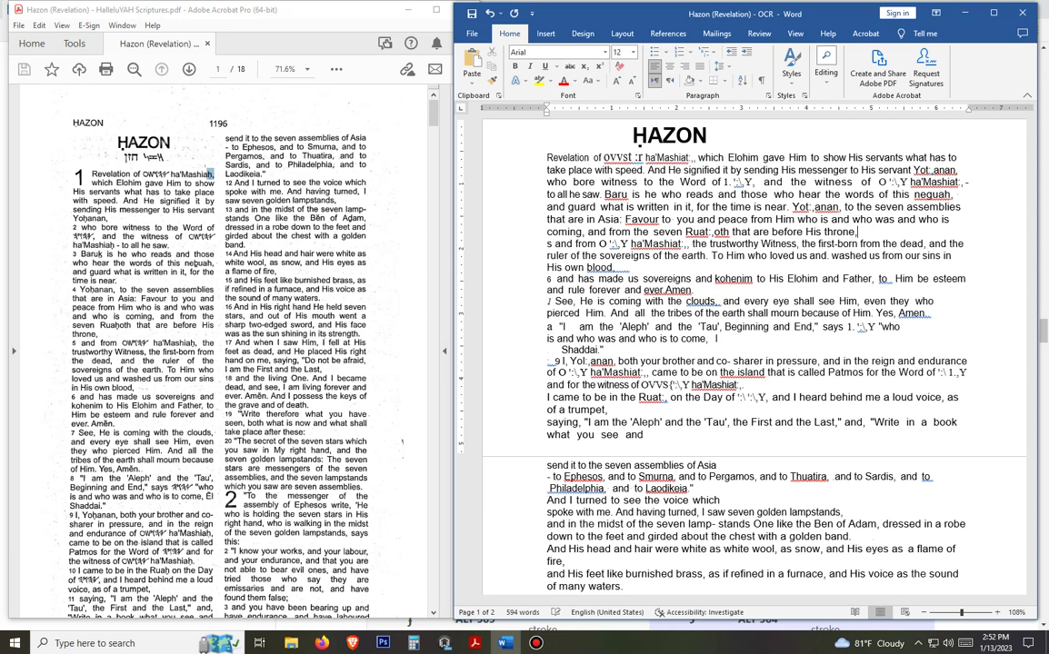
Step: Join "and from" onto "before His throne," and delete the misread verse number "s" between them
{"action": "left_click", "coordinate": [856, 232]}
{"action": "key", "text": "Delete"}
{"action": "key", "text": "Delete"}
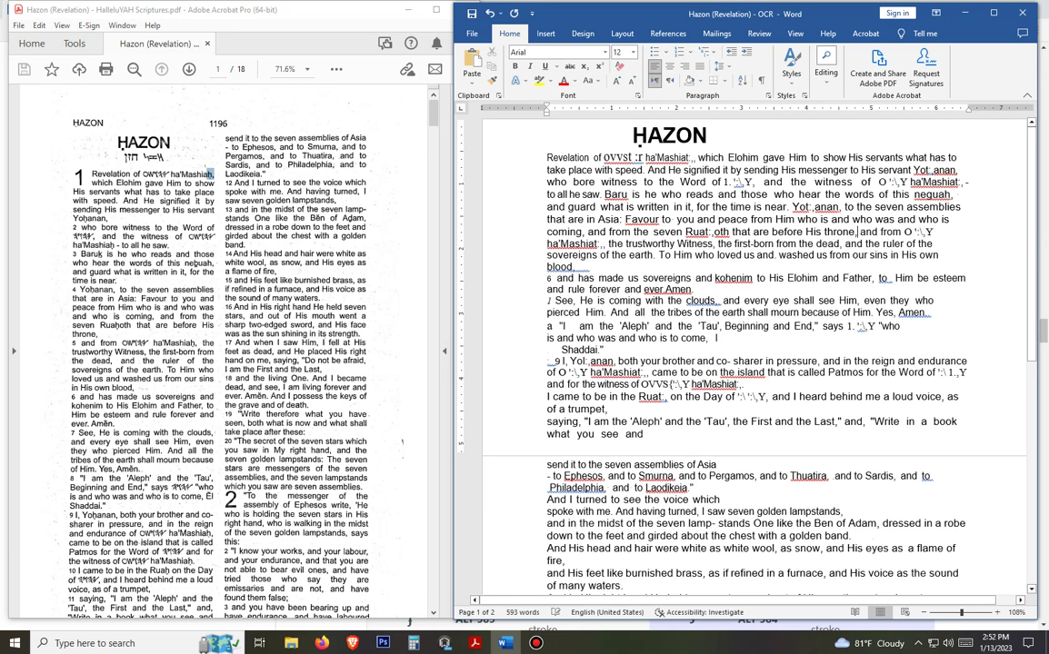
Step: Replace the stray punctuation after "His own blood" with a comma and join "and has made us sovereigns" without the verse number 6
{"action": "left_click", "coordinate": [589, 266]}
{"action": "key", "text": "BackSpace"}
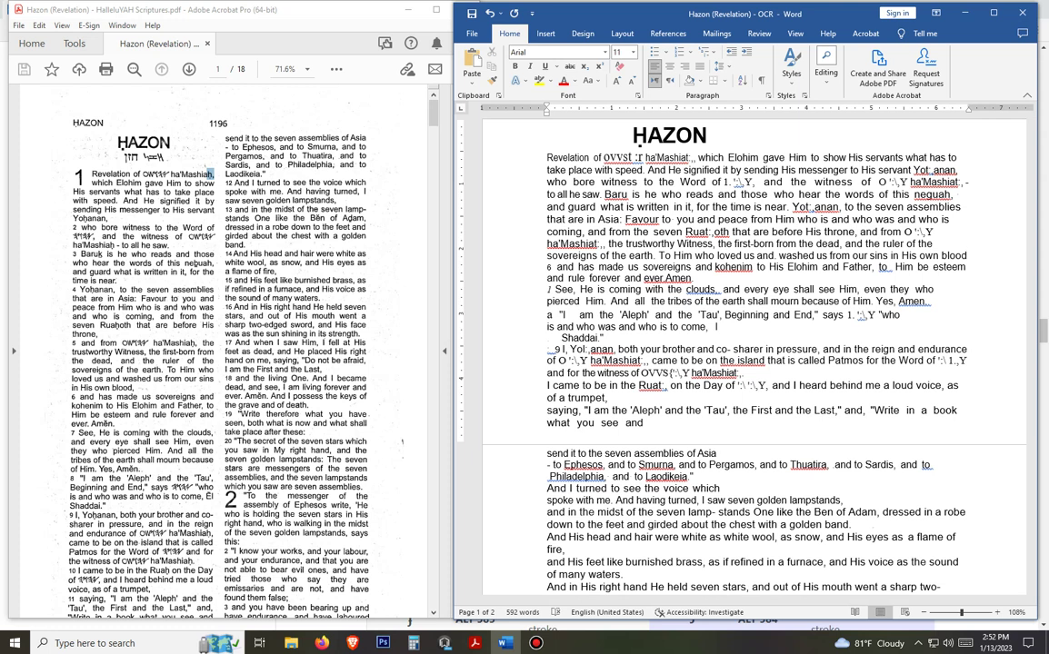
{"action": "type", "text": ","}
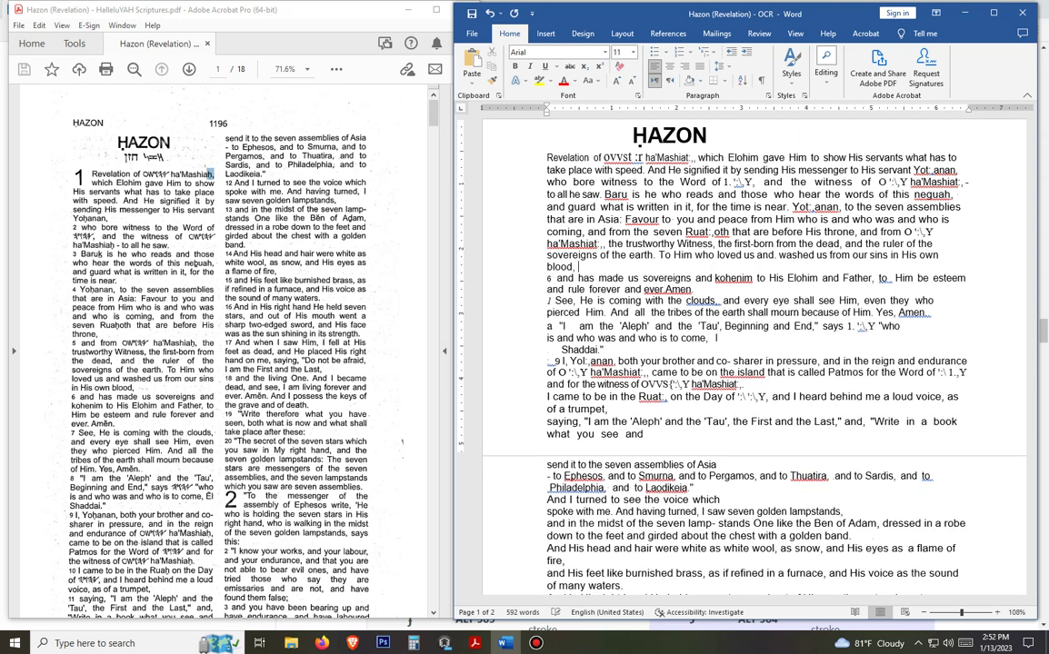
{"action": "key", "text": "Delete"}
{"action": "key", "text": "Delete"}
{"action": "key", "text": "Delete"}
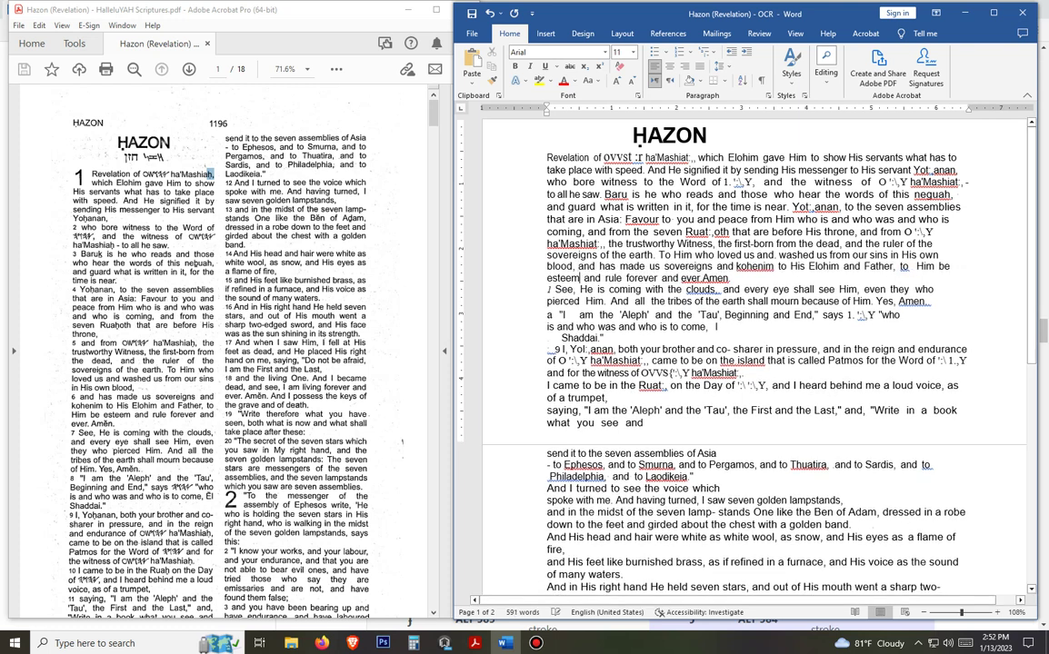
Step: Correct "ever.Amen" to "ever Amen.", join the "See, He is coming" line without its verse marker, and clean the punctuation after "clouds,"
{"action": "key", "text": "Right"}
{"action": "key", "text": "Right"}
{"action": "key", "text": "Right"}
{"action": "key", "text": "Right"}
{"action": "key", "text": "Right"}
{"action": "key", "text": "Right"}
{"action": "key", "text": "Right"}
{"action": "key", "text": "Right"}
{"action": "key", "text": "Right"}
{"action": "key", "text": "Right"}
{"action": "key", "text": "Right"}
{"action": "key", "text": "Right"}
{"action": "key", "text": "Right"}
{"action": "key", "text": "Right"}
{"action": "key", "text": "Right"}
{"action": "key", "text": "Right"}
{"action": "key", "text": "Right"}
{"action": "key", "text": "Right"}
{"action": "key", "text": "Right"}
{"action": "key", "text": "Right"}
{"action": "key", "text": "BackSpace"}
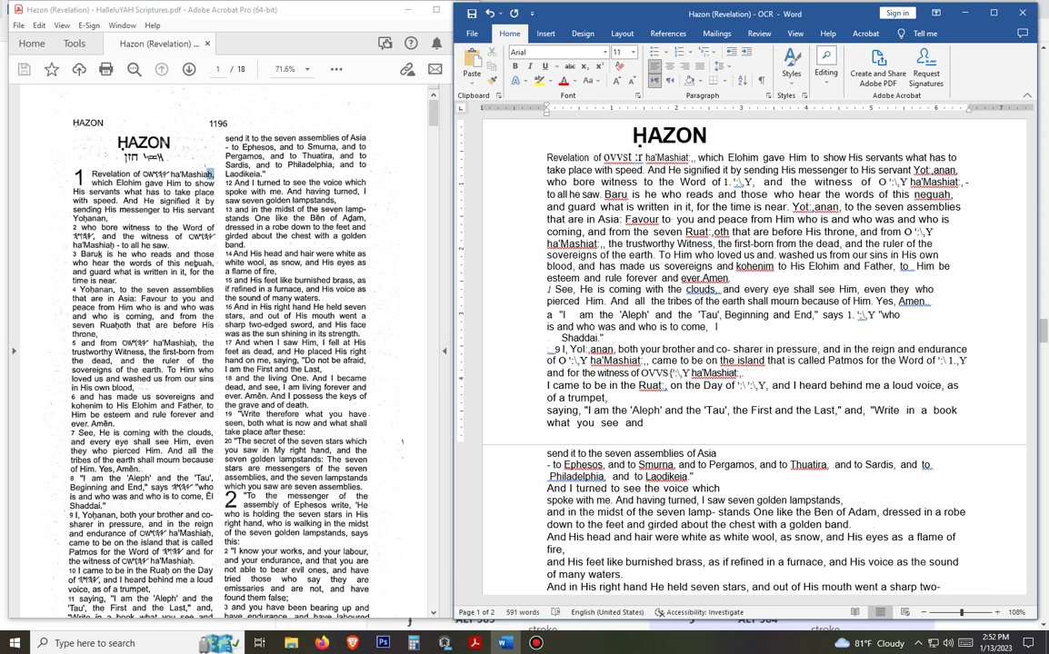
{"action": "key", "text": "BackSpace"}
{"action": "key", "text": "Right"}
{"action": "key", "text": "Right"}
{"action": "key", "text": "Right"}
{"action": "key", "text": "Delete"}
{"action": "key", "text": "Delete"}
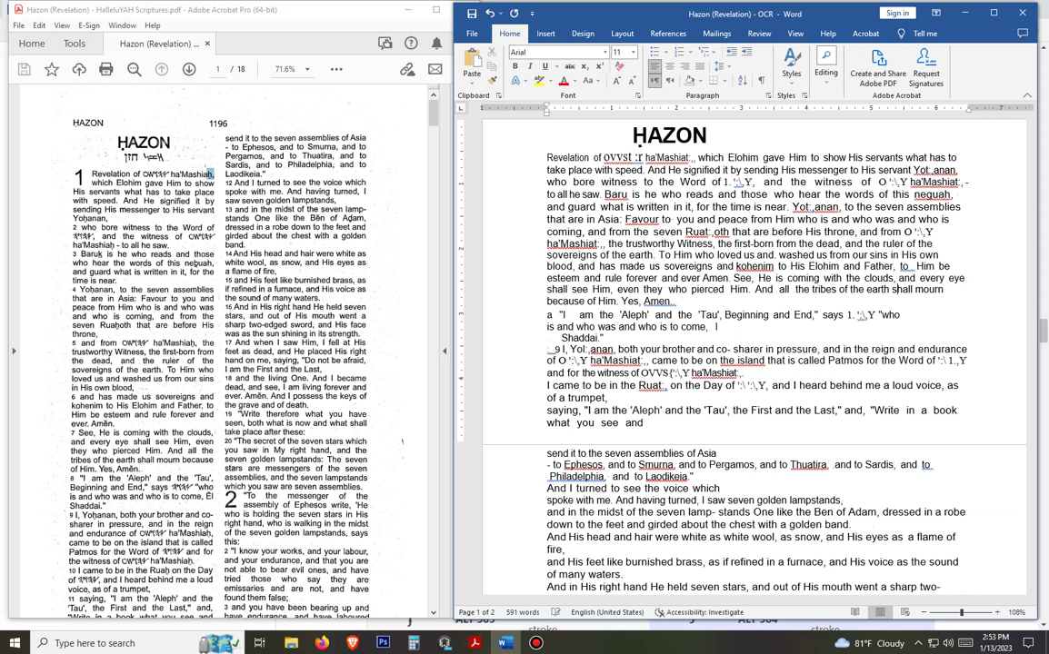
Step: Remove the stray punctuation after "Yes, Amen." and join the "I am the 'Aleph'" line without its misread verse marker "a"
{"action": "left_click", "coordinate": [672, 300]}
{"action": "key", "text": "BackSpace"}
{"action": "key", "text": "Delete"}
{"action": "key", "text": "Delete"}
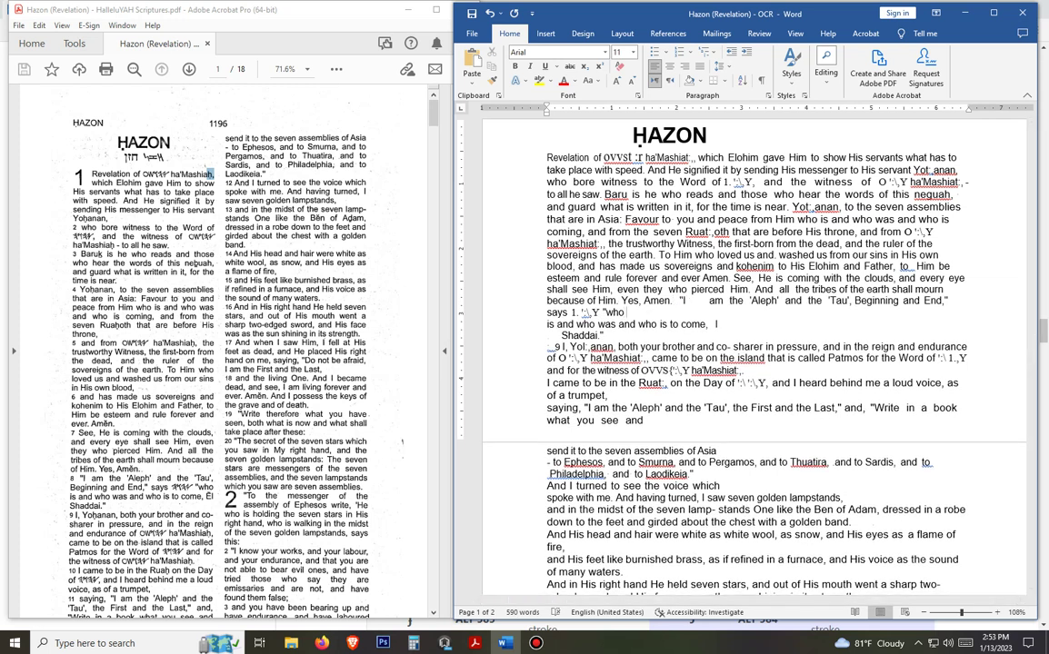
Step: Join the lines "who", "is and who was and who is to come," and "Shaddai." into one running sentence
{"action": "key", "text": "Delete"}
{"action": "key", "text": "End"}
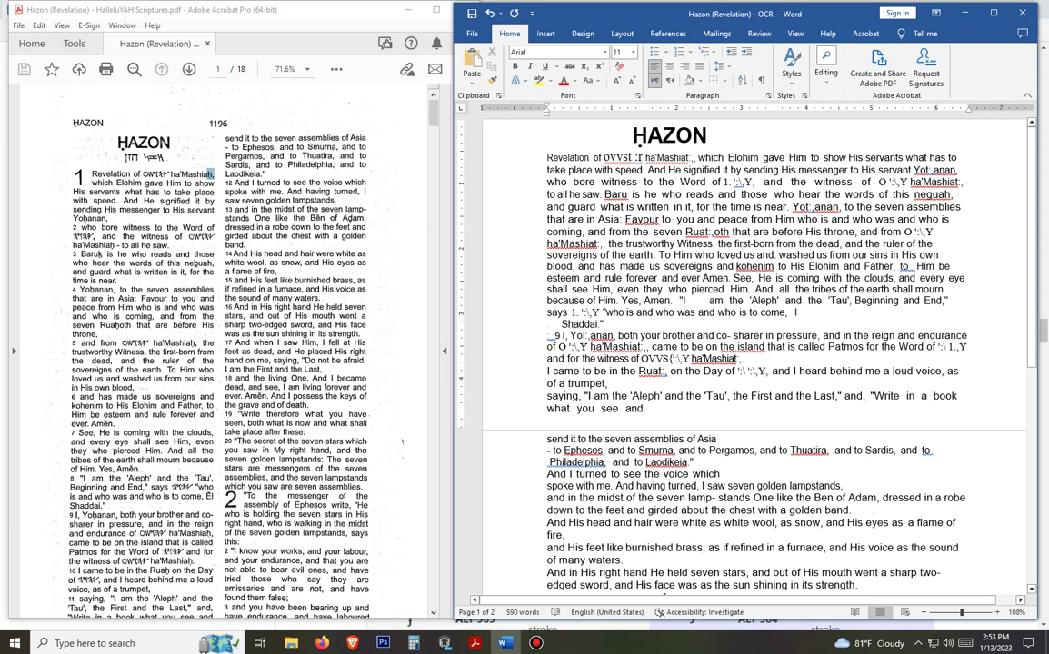
{"action": "key", "text": "Delete"}
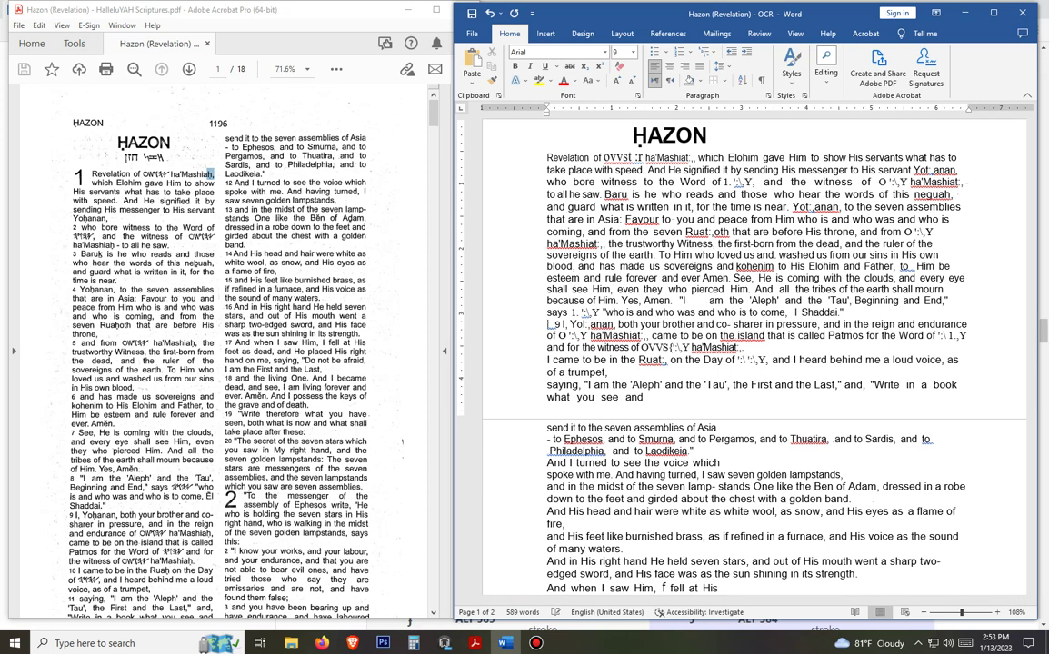
Step: Join the "I, Yol:,anan, both your brother" line after "Shaddai.", deleting the stray marks and verse number 9
{"action": "left_click", "coordinate": [845, 312]}
{"action": "key", "text": "Delete"}
{"action": "key", "text": "Delete"}
{"action": "key", "text": "Delete"}
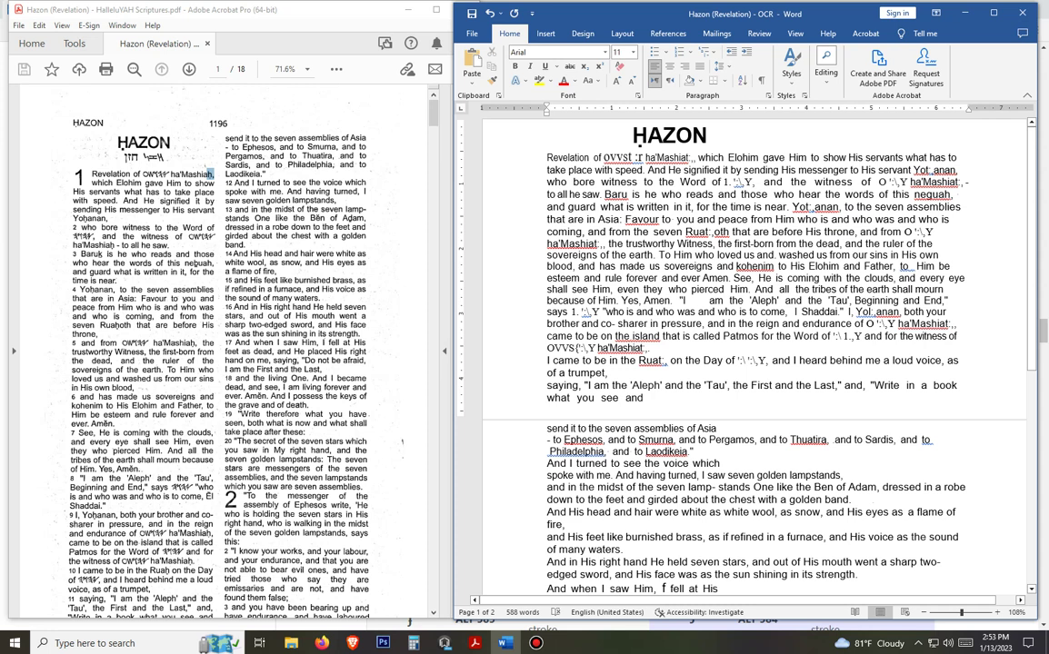
Step: Join the line starting "I came to be in the Ruat:," onto the end of the preceding "witness of" sentence
{"action": "key", "text": "Down"}
{"action": "key", "text": "Down"}
{"action": "key", "text": "Down"}
{"action": "key", "text": "Delete"}
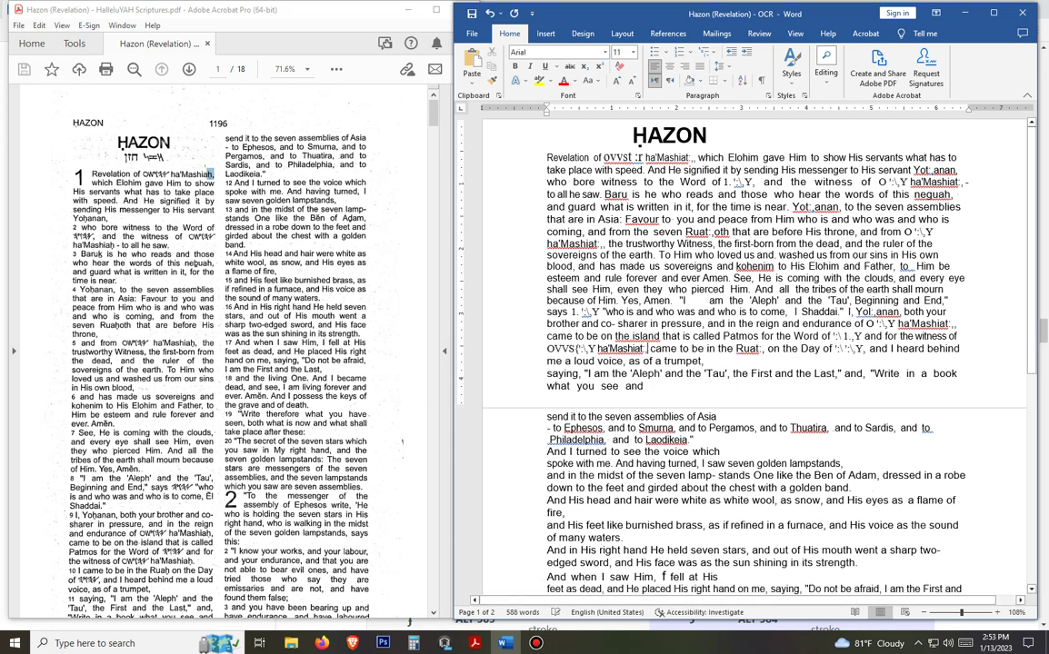
Step: Join the line starting "saying, 'I am the Aleph'" onto "as of a trumpet,"
{"action": "key", "text": "Down"}
{"action": "key", "text": "Right"}
{"action": "key", "text": "Right"}
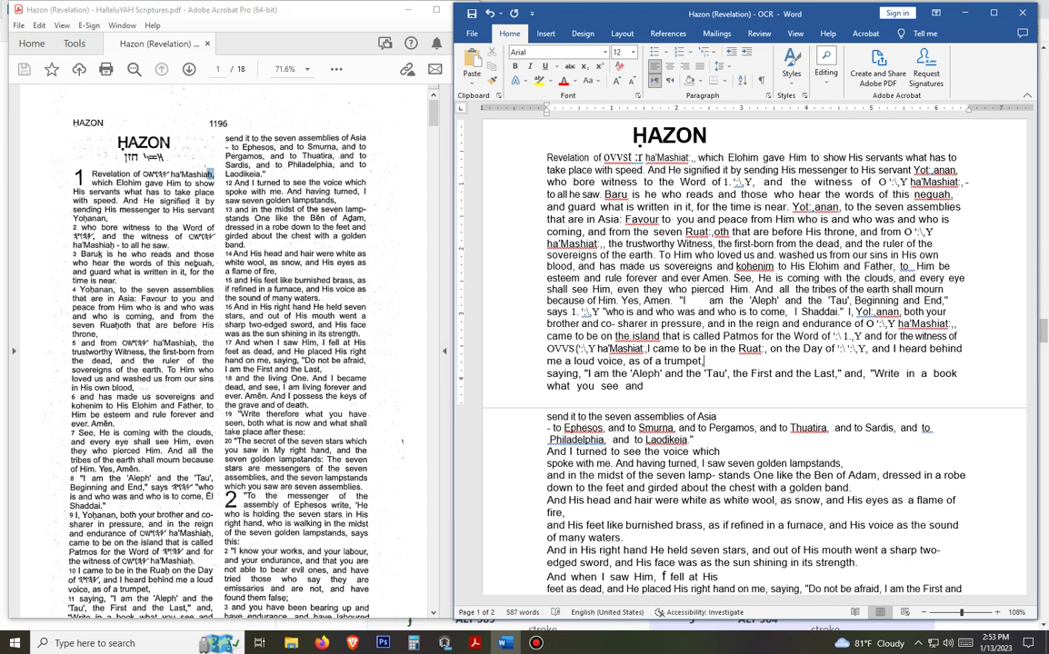
{"action": "key", "text": "End"}
{"action": "key", "text": "Delete"}
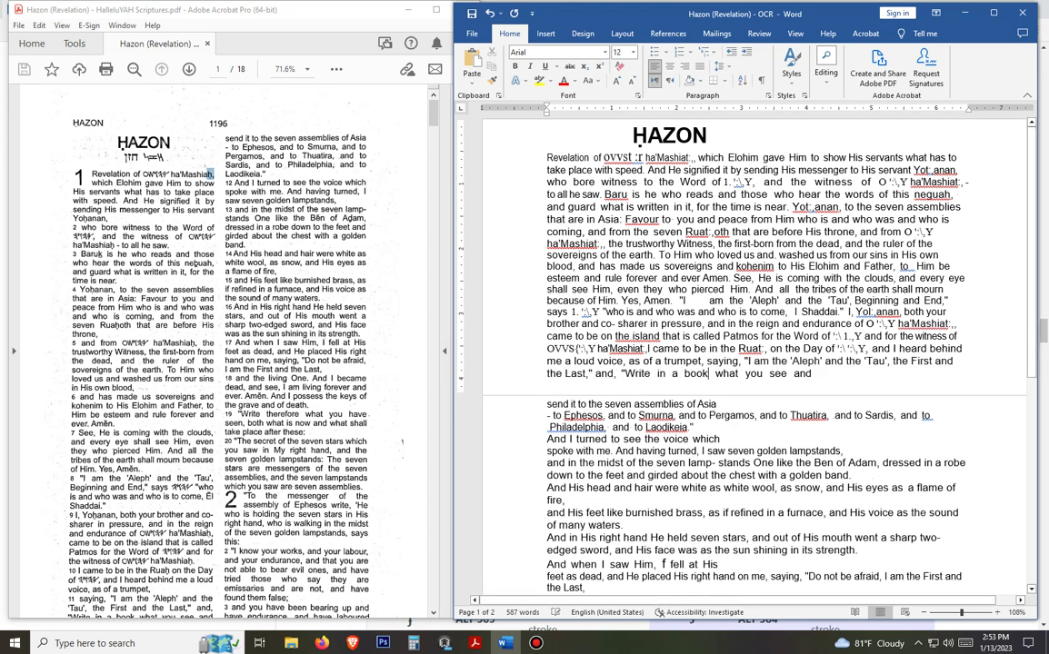
Step: Remove the break after "what you see and" to join "send it to the seven assemblies of Asia", and append the "- to Ephesos" line
{"action": "left_click", "coordinate": [812, 374]}
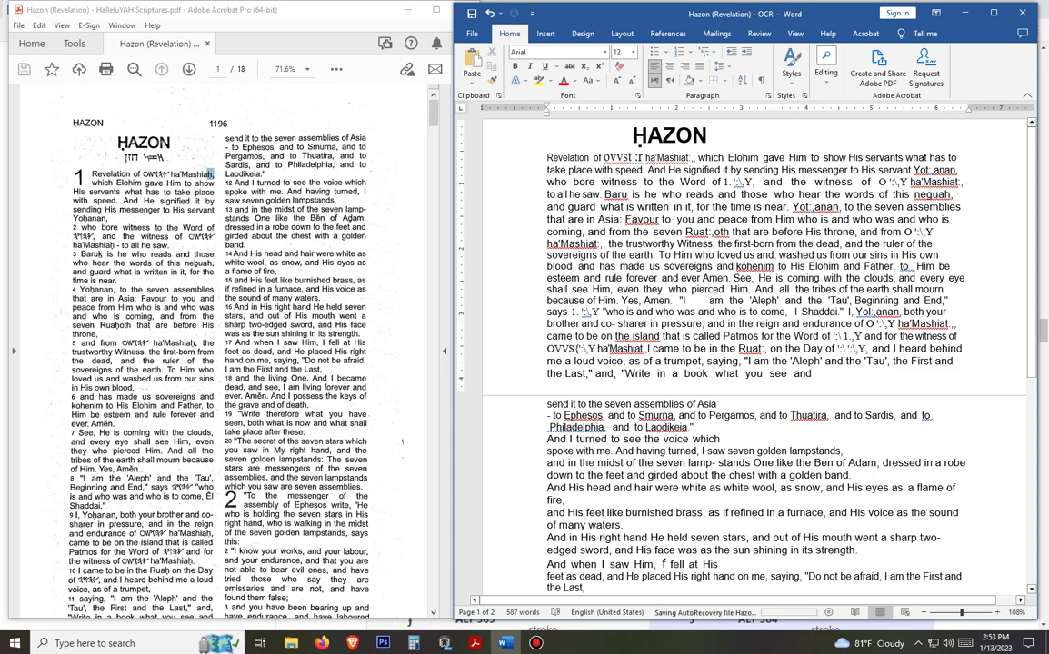
{"action": "key", "text": "Delete"}
{"action": "key", "text": "Delete"}
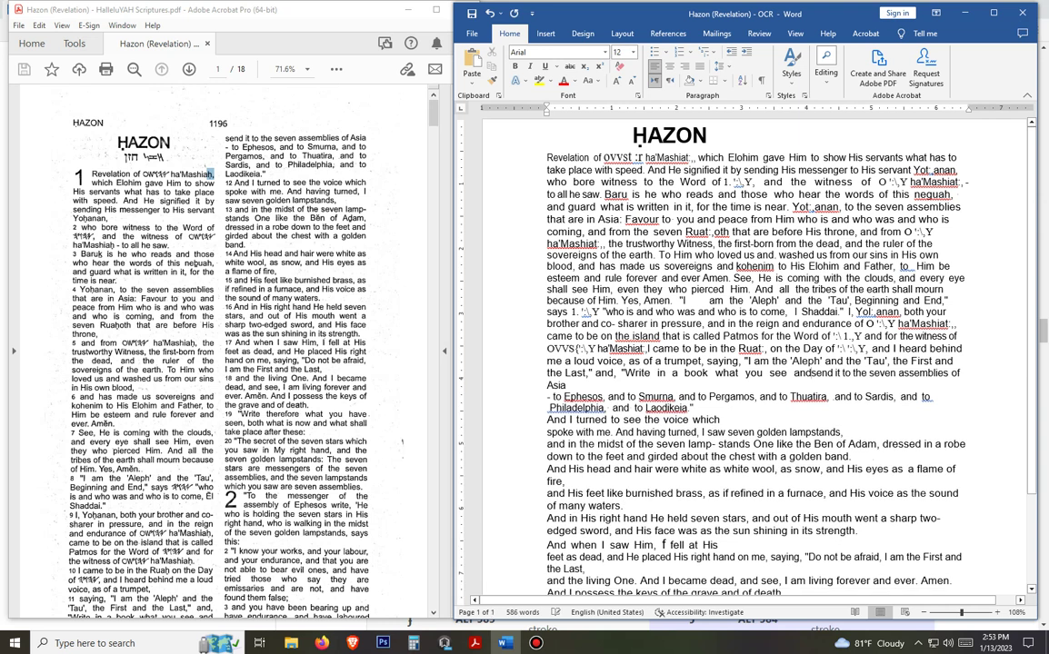
{"action": "key", "text": "Down"}
{"action": "key", "text": "Delete"}
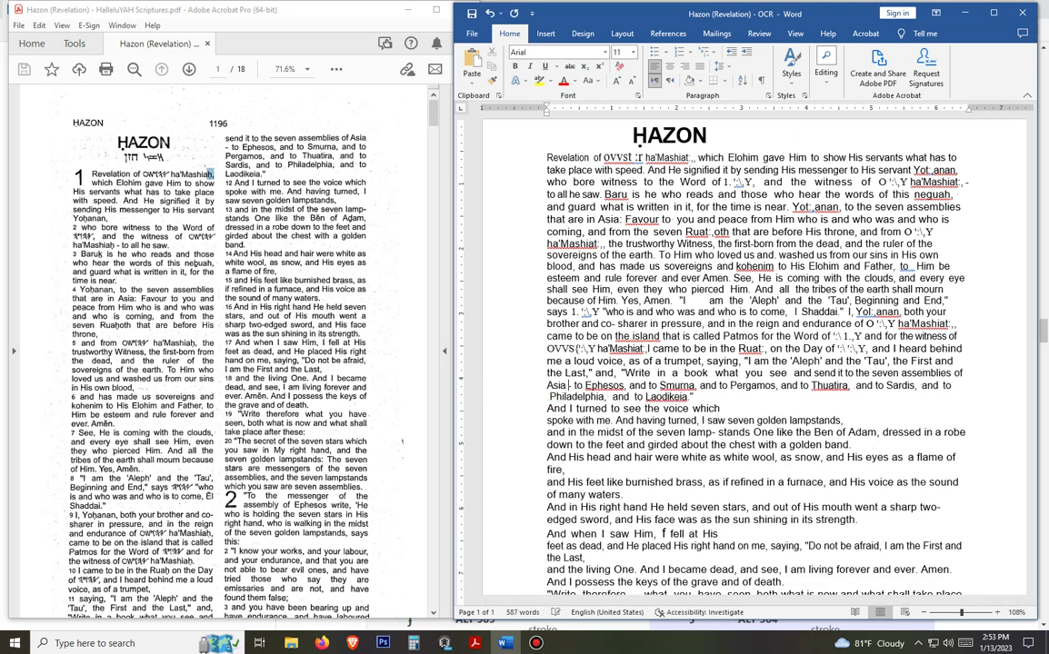
Step: Join the lines "And I turned to see the voice which" and "spoke with me" onto the text ending in "Laodikeia."
{"action": "left_click", "coordinate": [693, 397]}
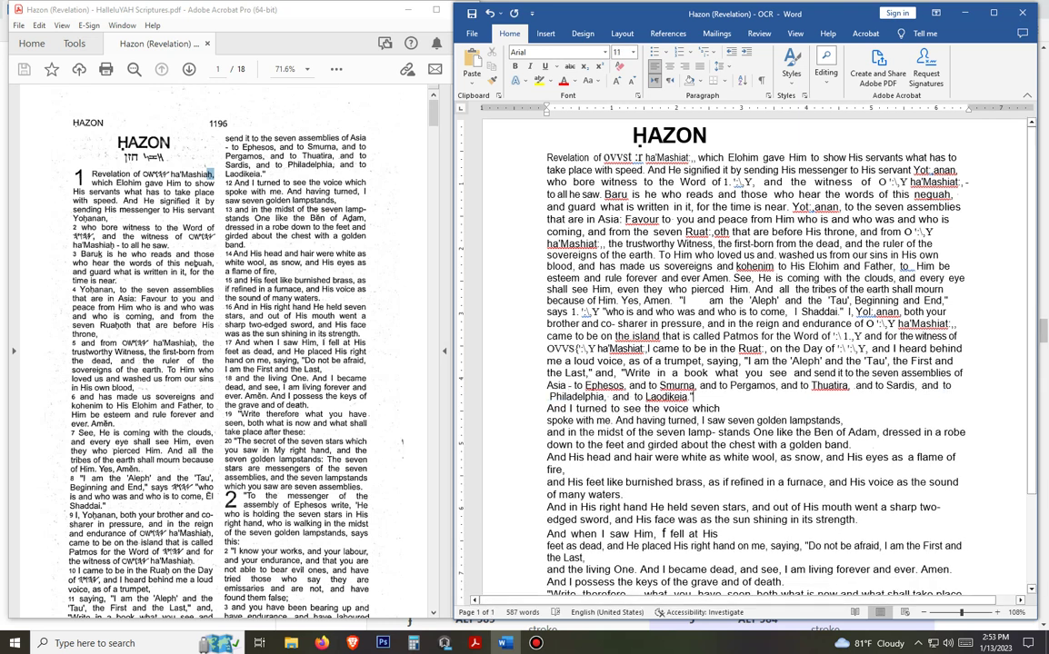
{"action": "key", "text": "Delete"}
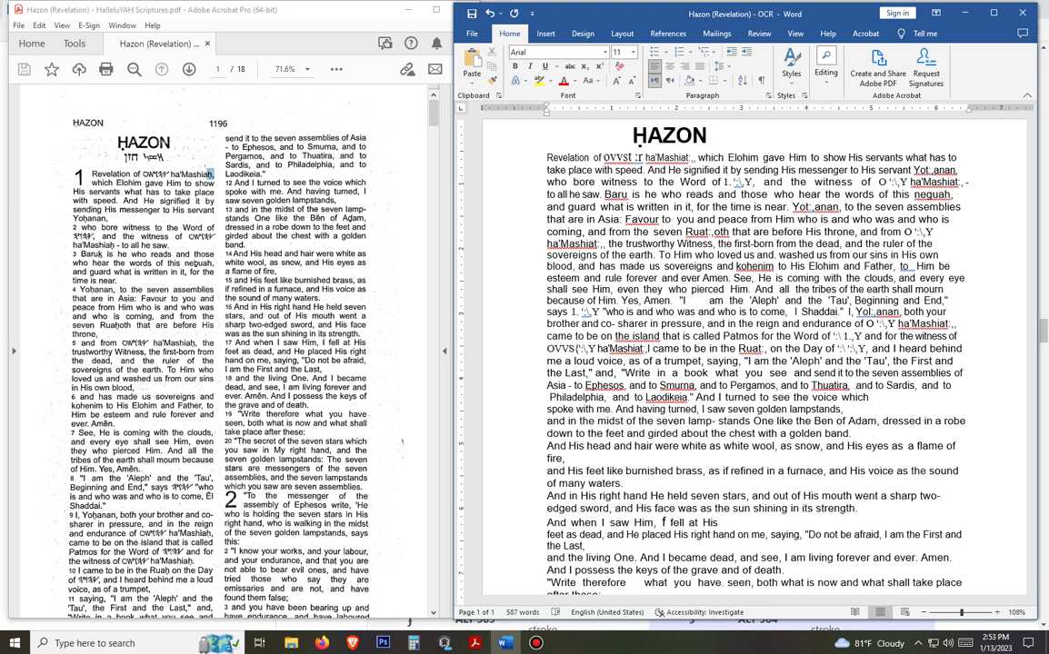
{"action": "key", "text": "Delete"}
{"action": "key", "text": "End"}
{"action": "key", "text": "Delete"}
Step: Join the line starting "and in the midst of the seven lamp- stands" onto the end of "I saw seven golden lampstands,"
{"action": "key", "text": "Down"}
{"action": "key", "text": "Delete"}
{"action": "key", "text": "Down"}
{"action": "key", "text": "BackSpace"}
{"action": "key", "text": "BackSpace"}
{"action": "key", "text": "BackSpace"}
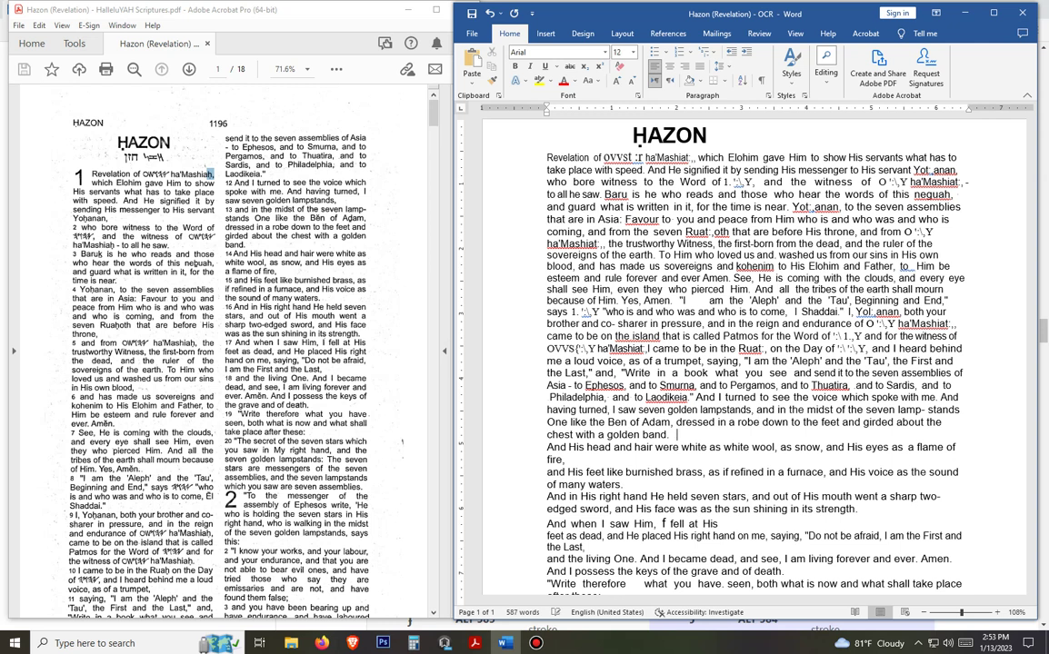
Step: Join the lines starting "And His head and hair", "and His feet like" and "And in His right hand" onto the text after "golden band."
{"action": "key", "text": "Delete"}
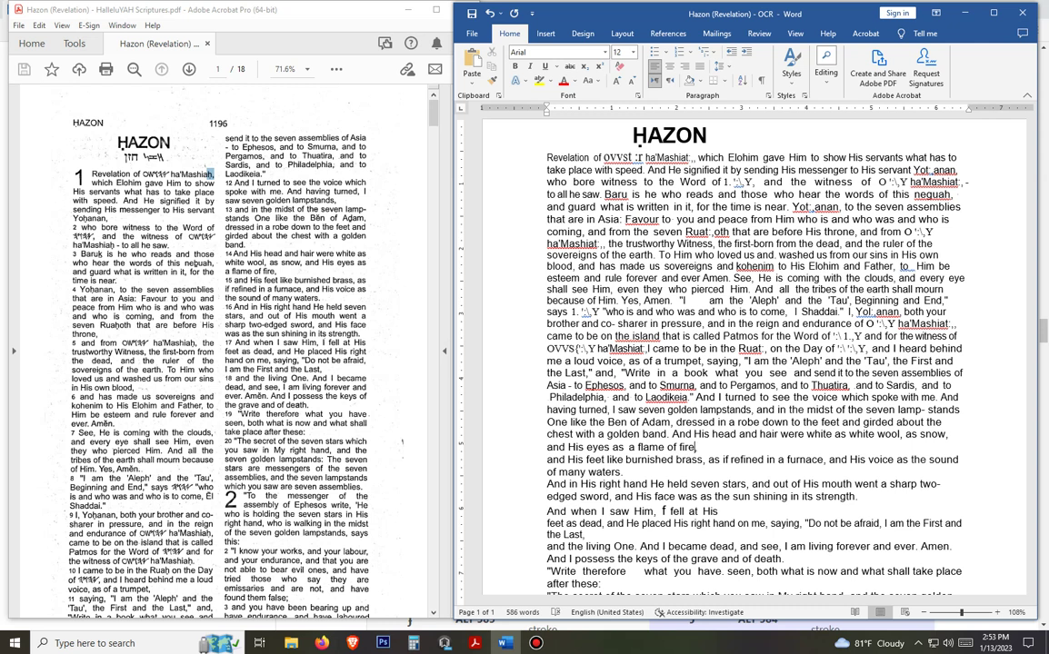
{"action": "left_click", "coordinate": [697, 447]}
{"action": "key", "text": "Delete"}
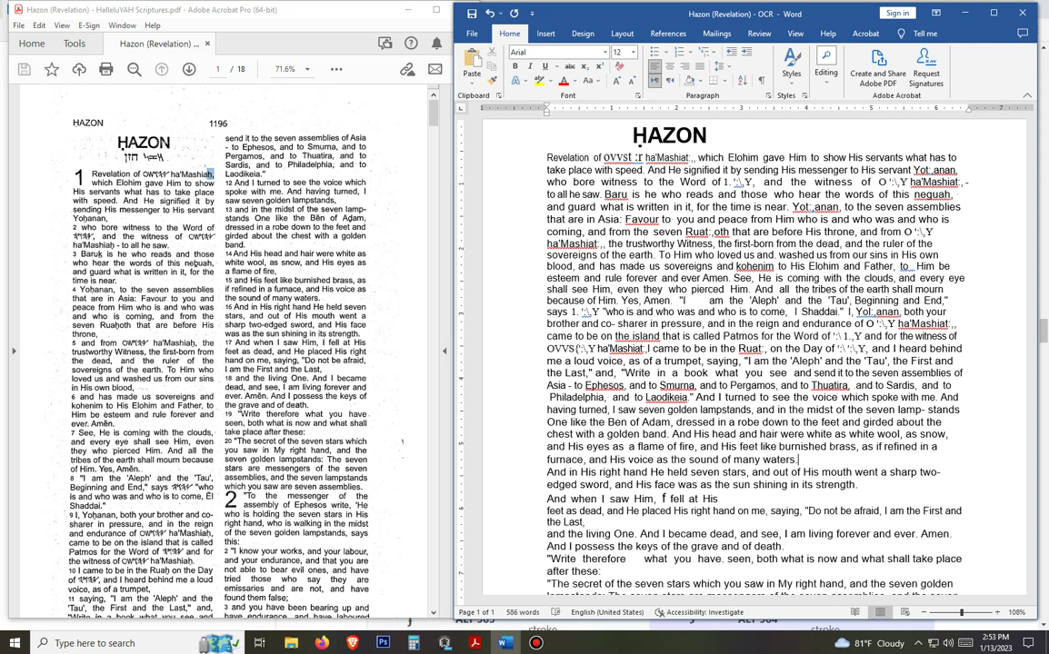
{"action": "left_click", "coordinate": [797, 459]}
{"action": "key", "text": "Delete"}
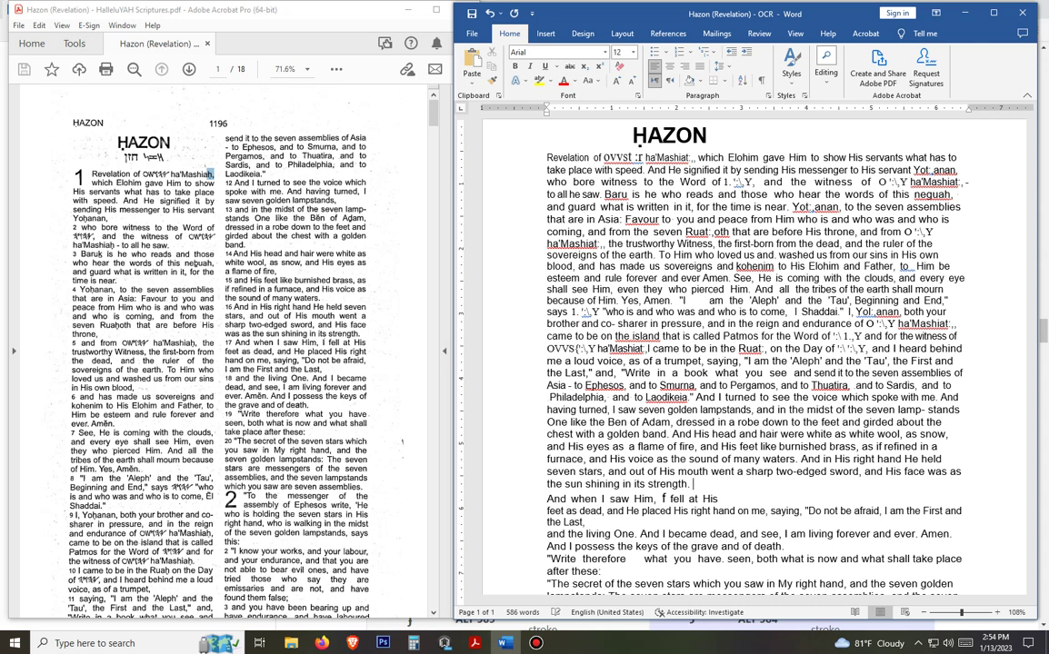
Step: Join the lines "And when I saw Him" and "feet as dead" onto the text after "shining in its strength."
{"action": "key", "text": "Delete"}
{"action": "key", "text": "Right"}
{"action": "key", "text": "Right"}
{"action": "key", "text": "Right"}
{"action": "key", "text": "Right"}
{"action": "key", "text": "Right"}
{"action": "key", "text": "Right"}
{"action": "key", "text": "Right"}
{"action": "key", "text": "Right"}
{"action": "key", "text": "Right"}
{"action": "key", "text": "Right"}
{"action": "key", "text": "Right"}
{"action": "key", "text": "Right"}
{"action": "key", "text": "Right"}
{"action": "key", "text": "Right"}
{"action": "key", "text": "Right"}
{"action": "key", "text": "Right"}
{"action": "key", "text": "Right"}
{"action": "key", "text": "Right"}
{"action": "key", "text": "Right"}
{"action": "key", "text": "Right"}
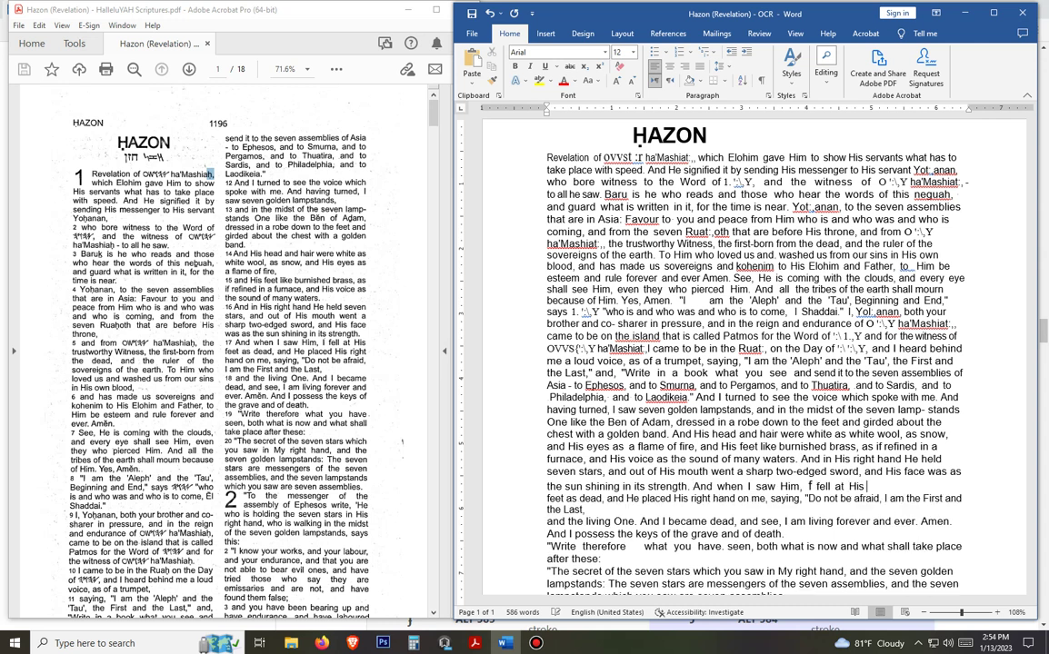
{"action": "key", "text": "Delete"}
{"action": "key", "text": "End"}
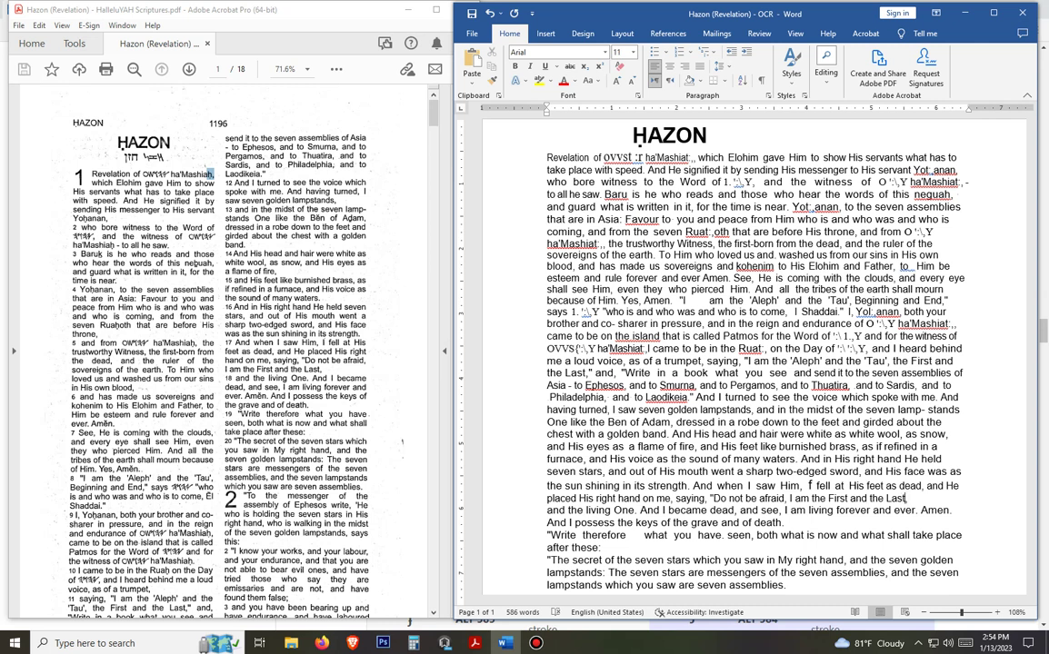
Step: Join the lines starting "and the living One" and "Write therefore" onto the text after "the First and the Last,"
{"action": "key", "text": "Delete"}
{"action": "type", "text": "."}
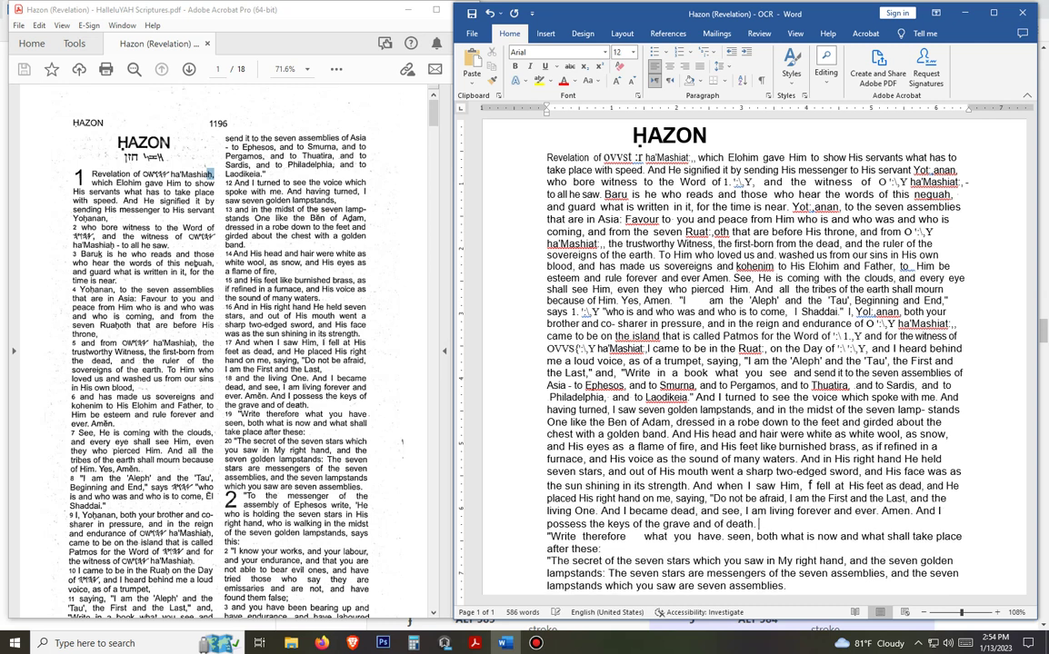
{"action": "key", "text": "Down"}
{"action": "key", "text": "End"}
{"action": "key", "text": "Delete"}
{"action": "key", "text": "Down"}
{"action": "key", "text": "End"}
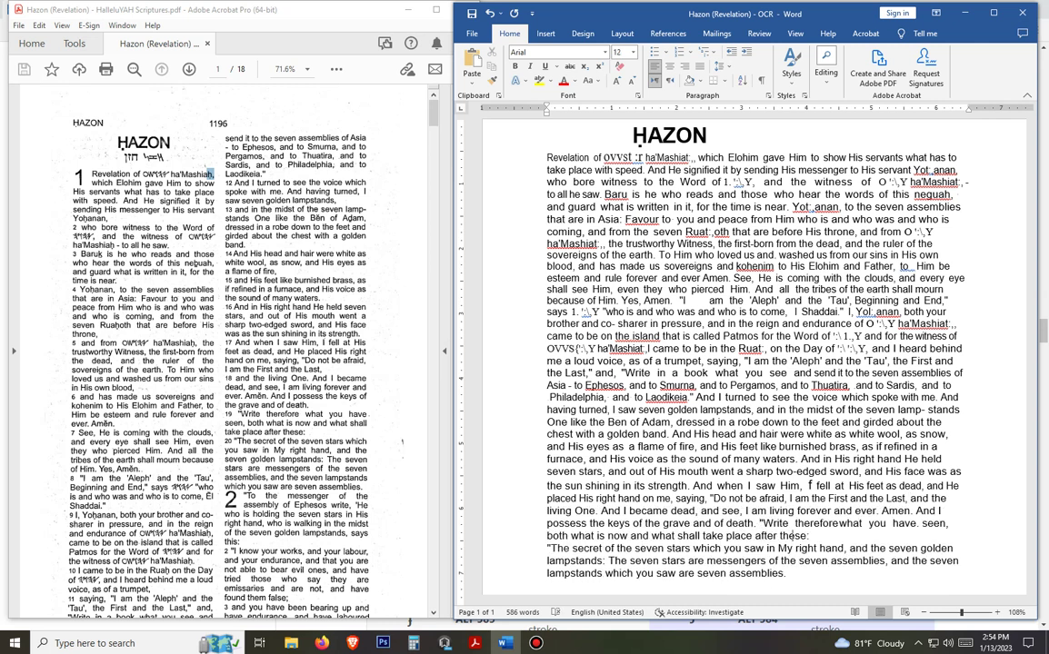
Step: Join the line starting "The secret of the seven stars" onto the end of "shall take place after these:"
{"action": "key", "text": "Delete"}
{"action": "key", "text": "Down"}
{"action": "key", "text": "Down"}
{"action": "key", "text": "Down"}
{"action": "key", "text": "Down"}
{"action": "key", "text": "BackSpace"}
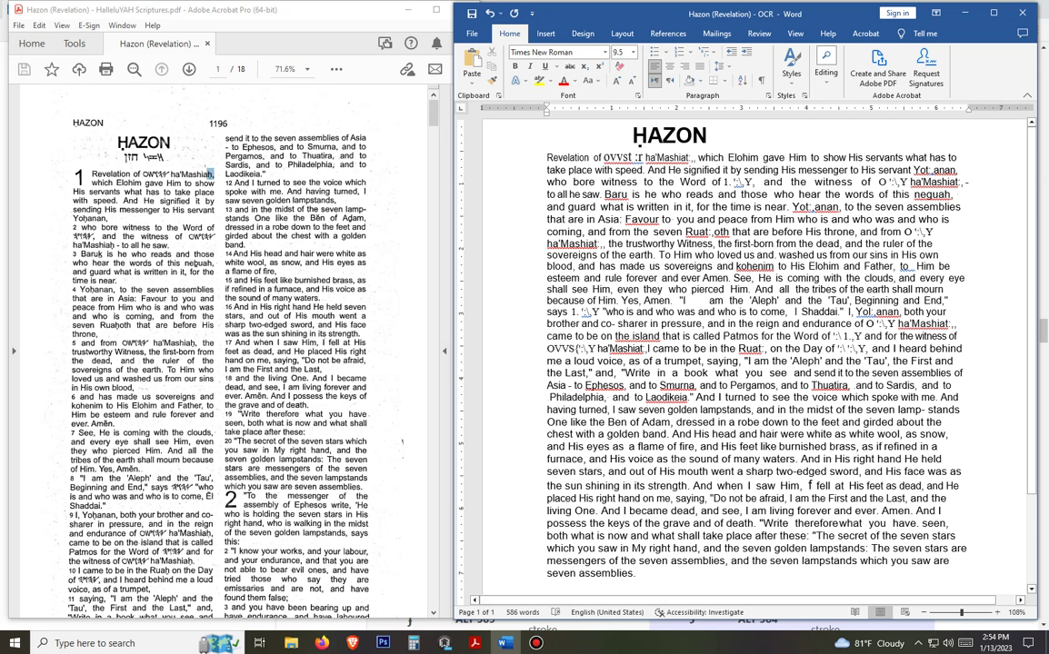
Step: Set all the body text below the HAZON heading to the Arial body font at size 14.5
{"action": "left_click_drag", "start_coordinate": [547, 158], "coordinate": [636, 574]}
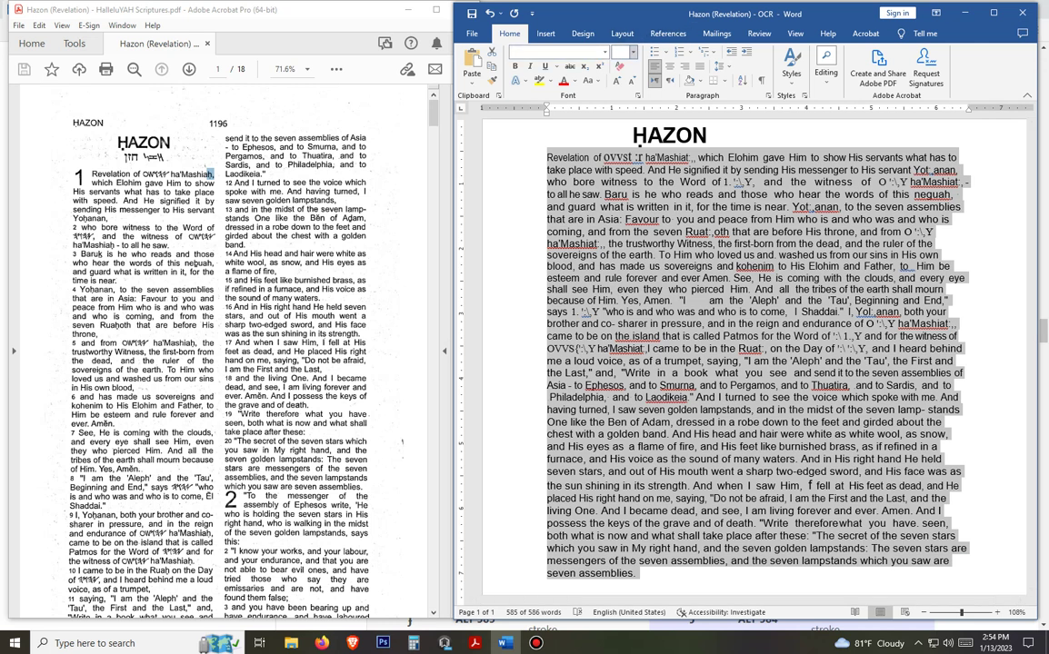
{"action": "left_click", "coordinate": [603, 52]}
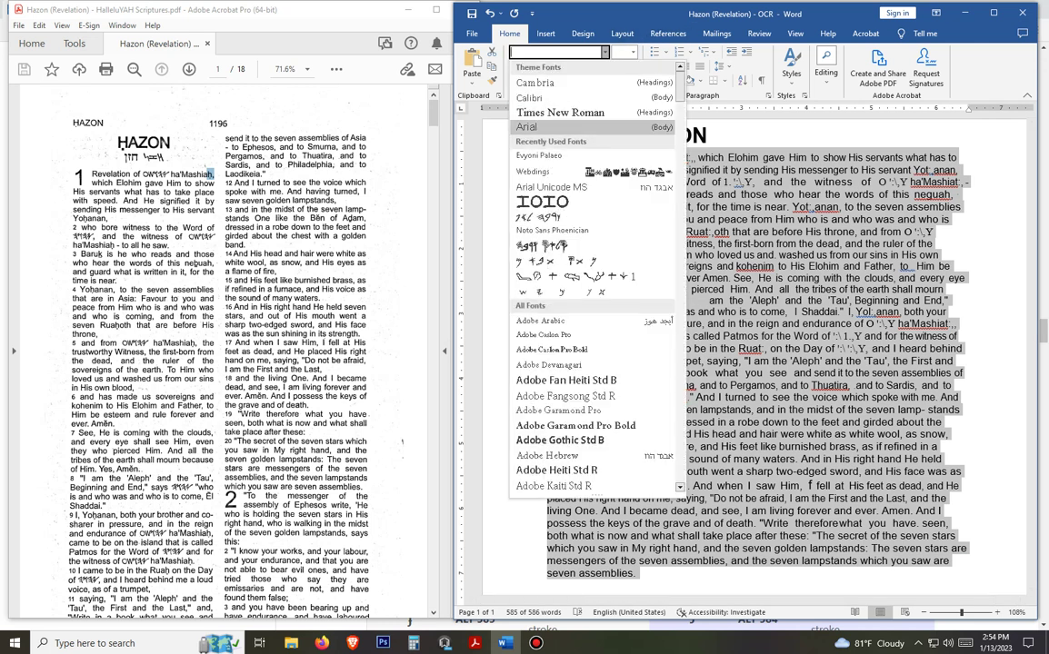
{"action": "left_click", "coordinate": [527, 119]}
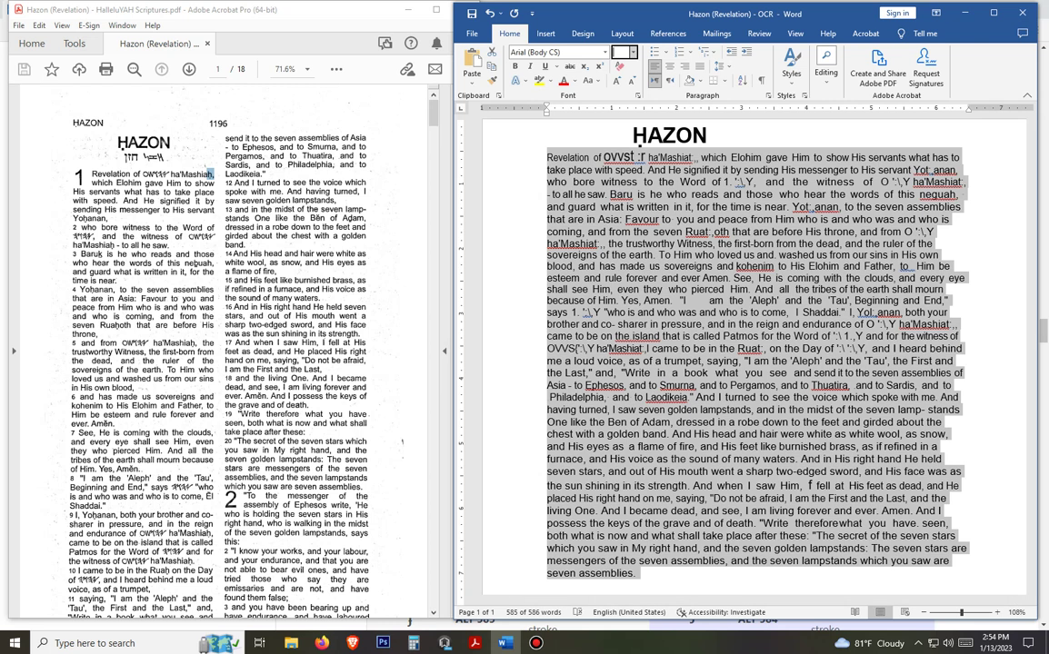
{"action": "left_click", "coordinate": [618, 52]}
{"action": "type", "text": "14.5"}
{"action": "key", "text": "Return"}
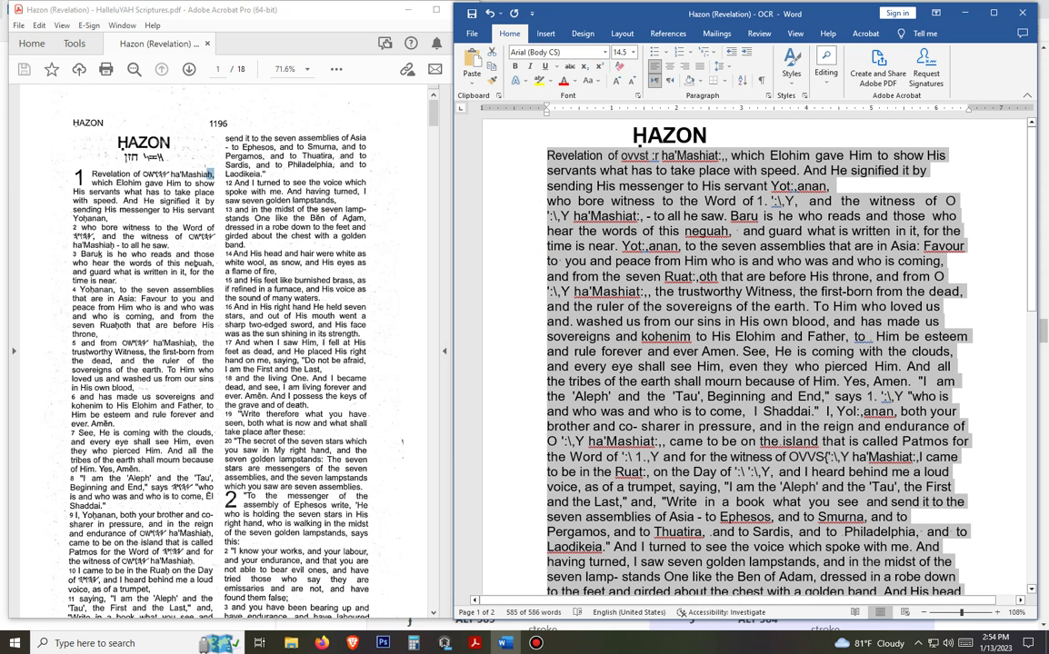
Step: Join the line starting "who bore witness" onto the end of "sending His messenger to His servant Yot:,anan,"
{"action": "left_click", "coordinate": [829, 186]}
{"action": "double_click", "coordinate": [831, 185]}
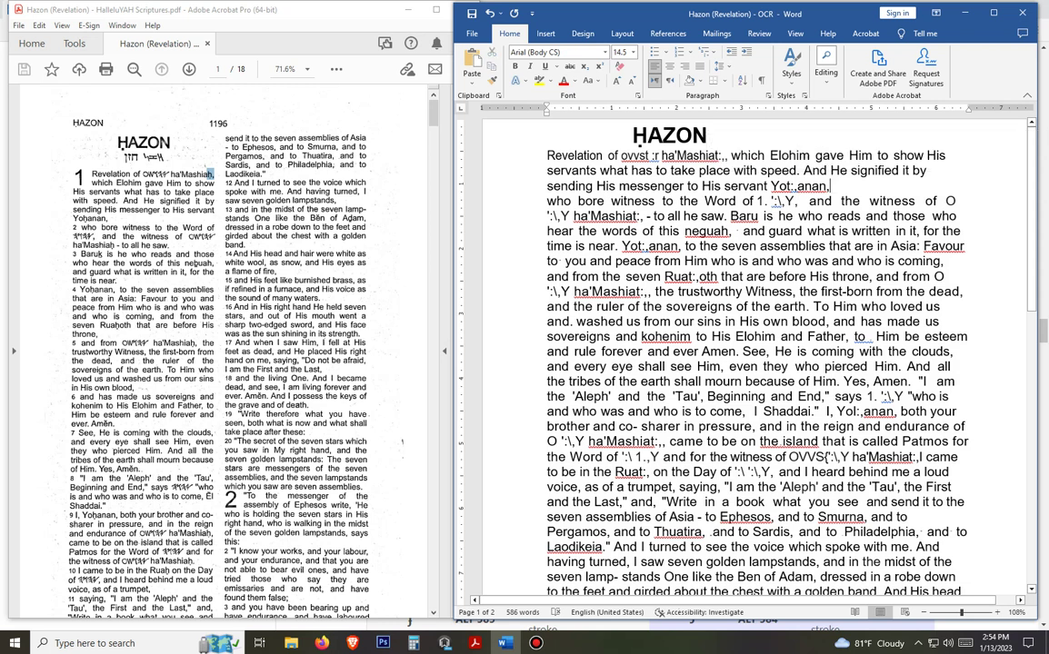
{"action": "key", "text": "Delete"}
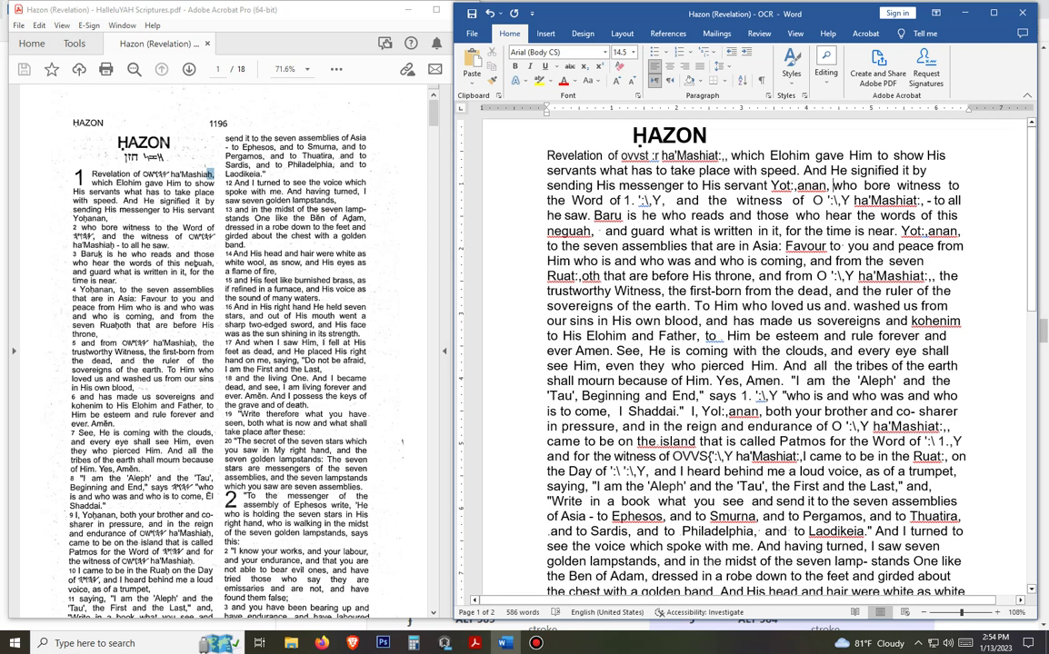
Step: Set the body paragraph's left indent to 0.19" and its right indent to 2.69"
{"action": "left_click_drag", "start_coordinate": [547, 155], "coordinate": [840, 498]}
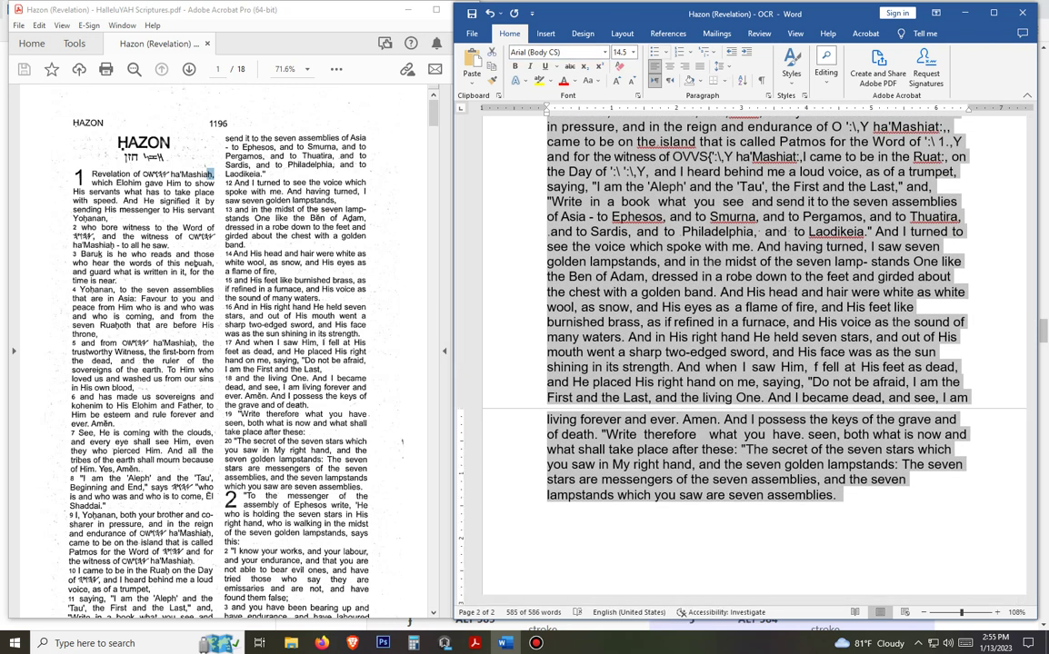
{"action": "left_click", "coordinate": [622, 33]}
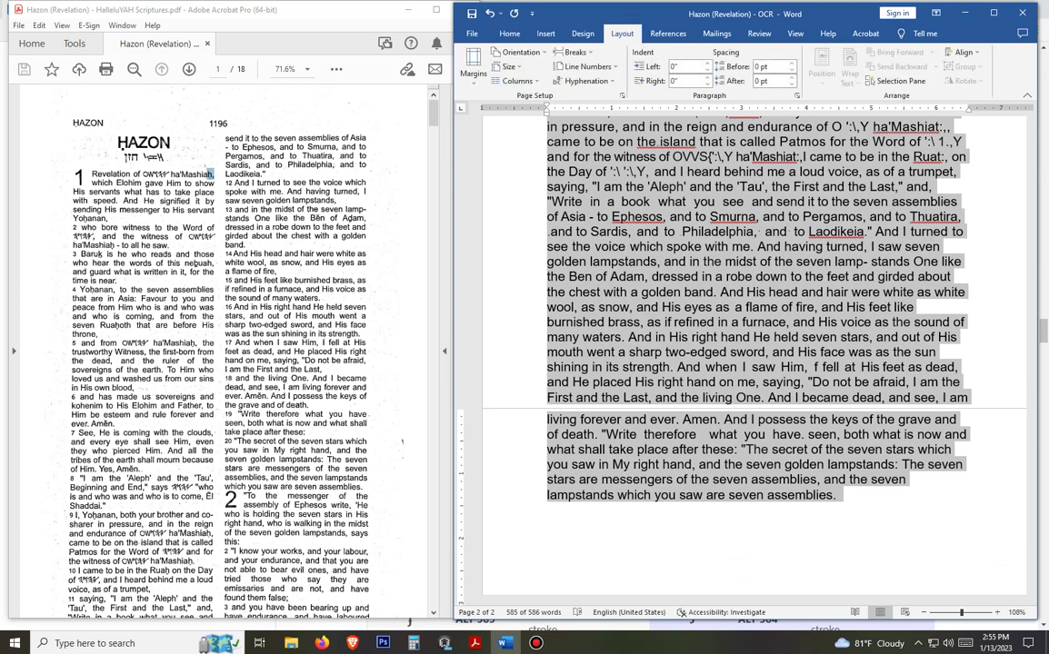
{"action": "left_click", "coordinate": [683, 67]}
{"action": "key", "text": "BackSpace"}
{"action": "type", "text": "-.15"}
{"action": "key", "text": "Tab"}
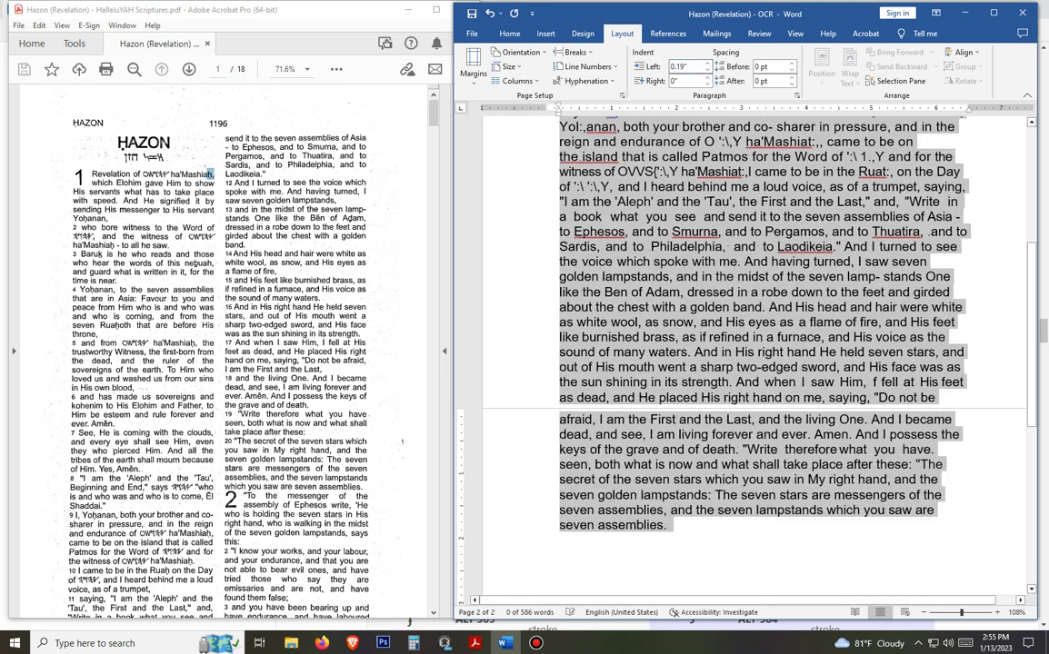
{"action": "type", "text": "2.69"}
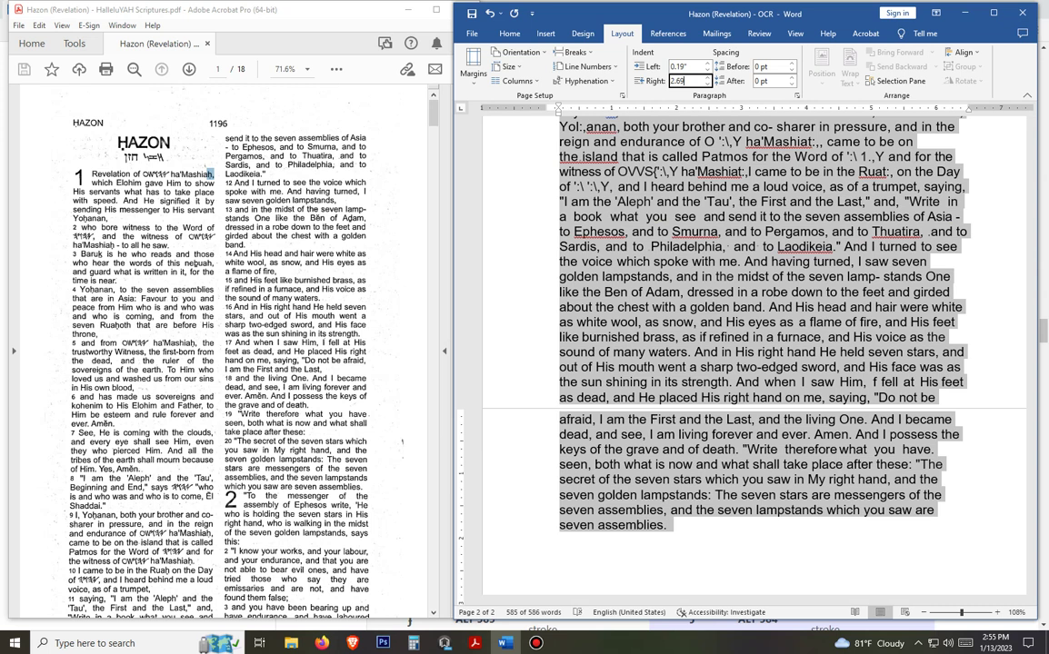
{"action": "key", "text": "Return"}
{"action": "scroll", "coordinate": [753, 355], "scroll_direction": "up", "scroll_amount": 7}
{"action": "scroll", "coordinate": [753, 355], "scroll_direction": "down", "scroll_amount": 1}
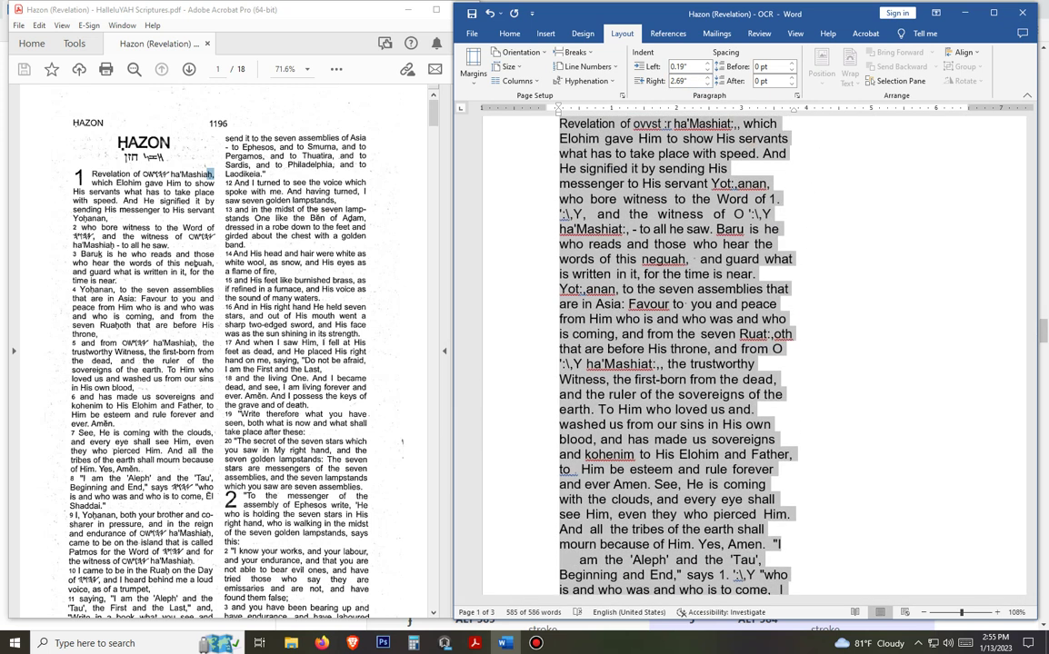
{"action": "scroll", "coordinate": [681, 354], "scroll_direction": "up", "scroll_amount": 1}
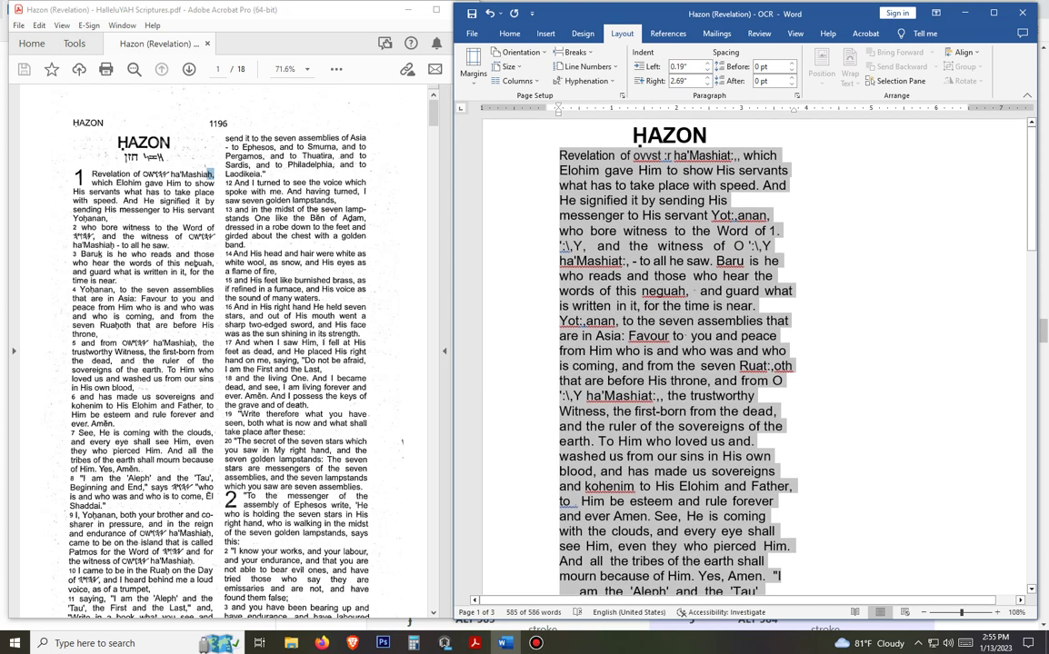
{"action": "left_click", "coordinate": [708, 199]}
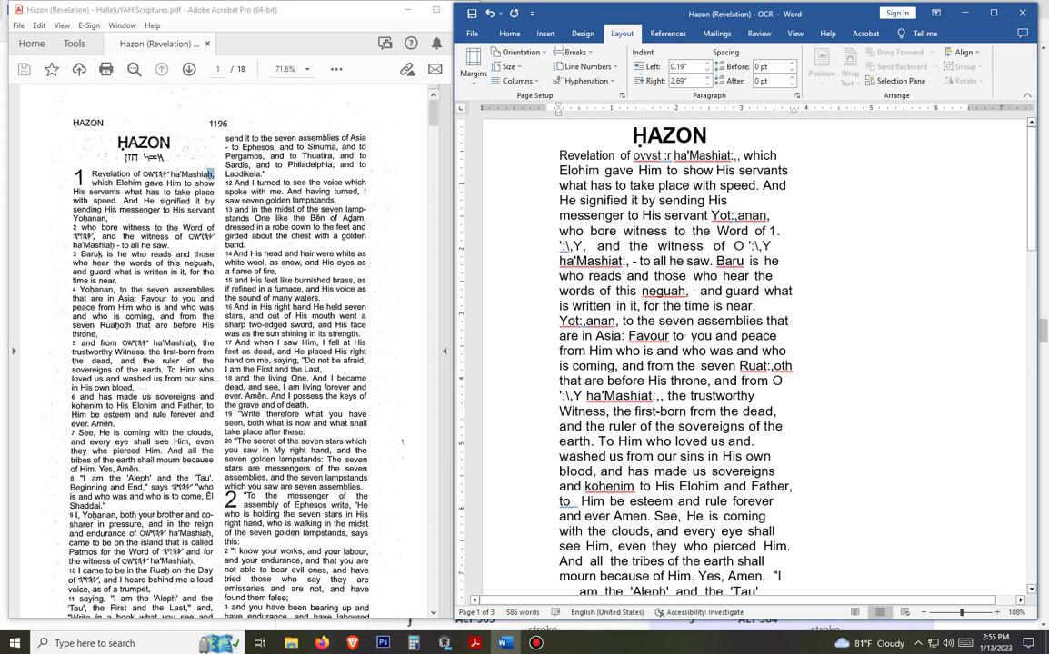
Step: Insert the chapter number 1 and a space before "Revelation of", with the numeral at font size 26
{"action": "left_click_drag", "start_coordinate": [558, 156], "coordinate": [780, 261]}
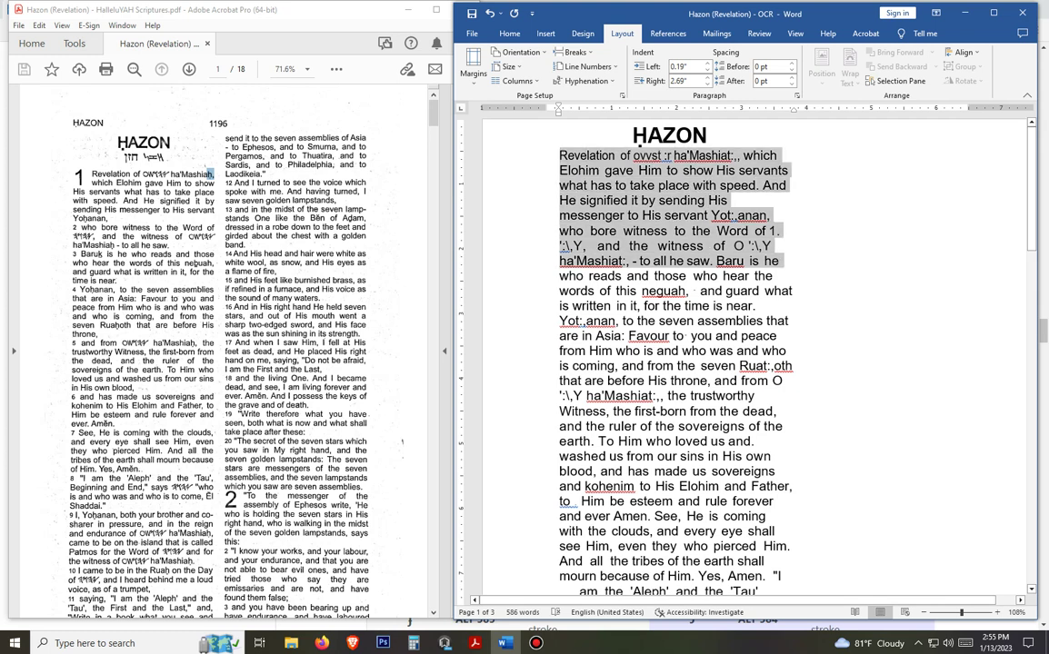
{"action": "left_click", "coordinate": [783, 261]}
{"action": "left_click", "coordinate": [558, 155]}
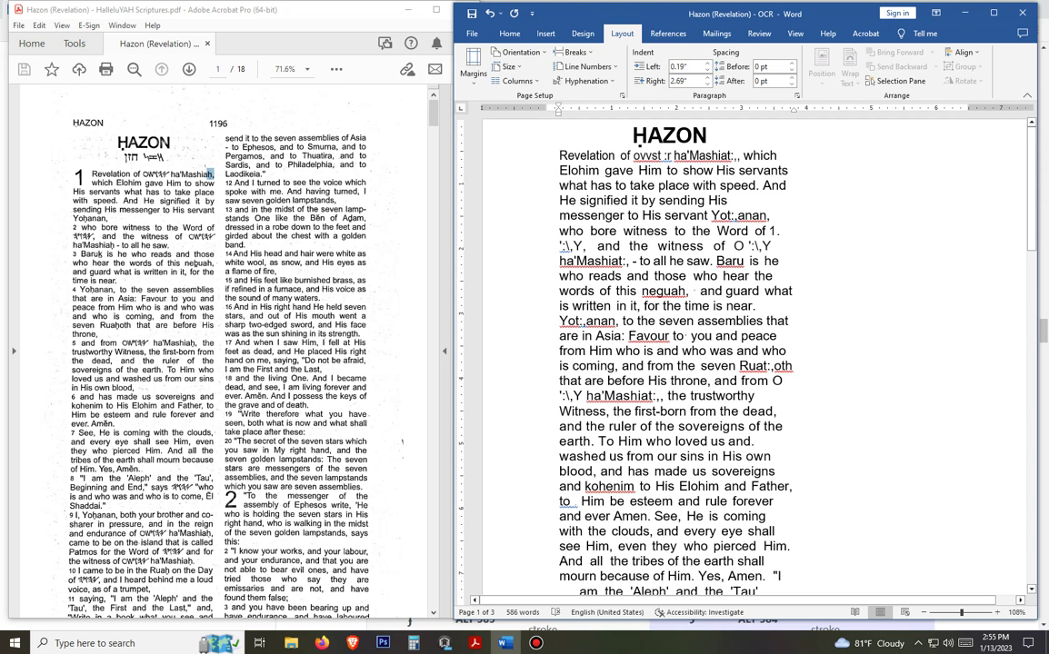
{"action": "type", "text": "1"}
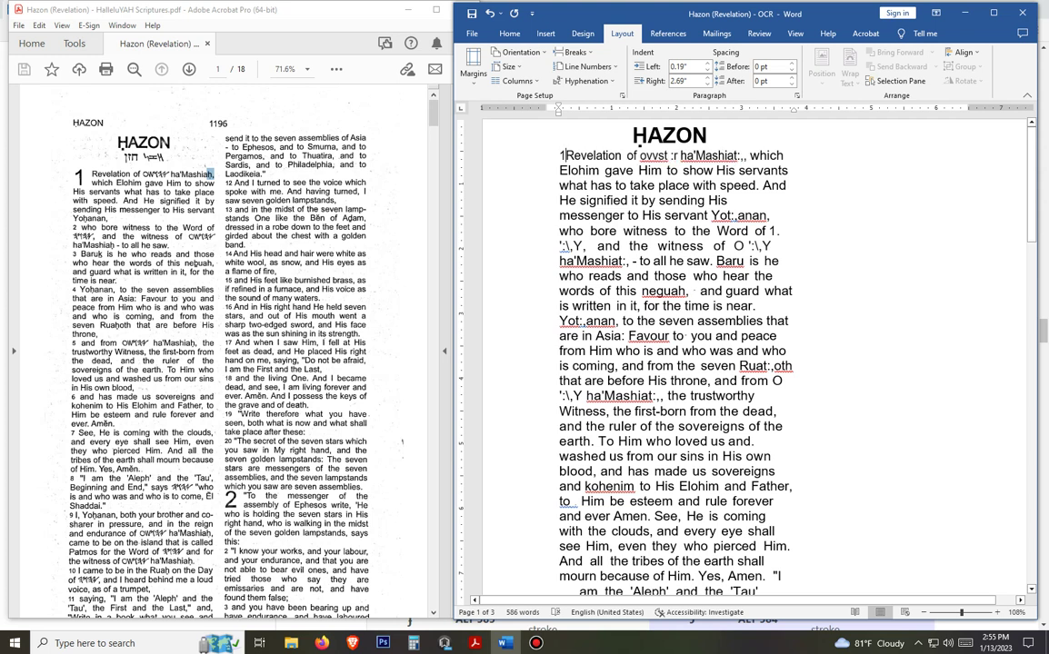
{"action": "left_click_drag", "start_coordinate": [567, 155], "coordinate": [559, 155]}
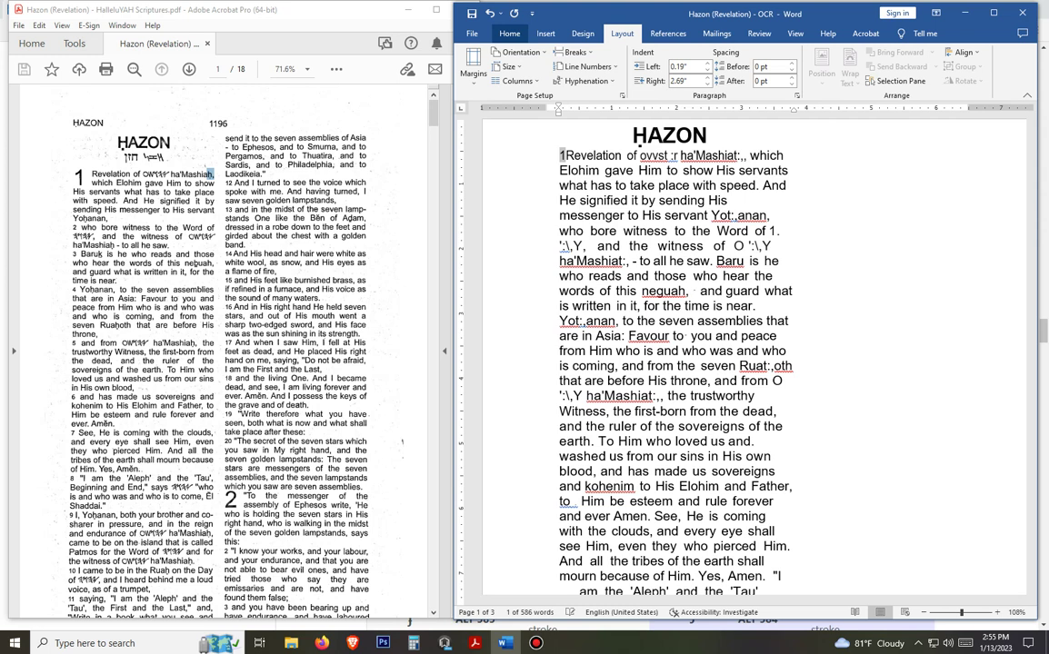
{"action": "left_click", "coordinate": [509, 33]}
{"action": "key", "text": "f"}
{"action": "key", "text": "s"}
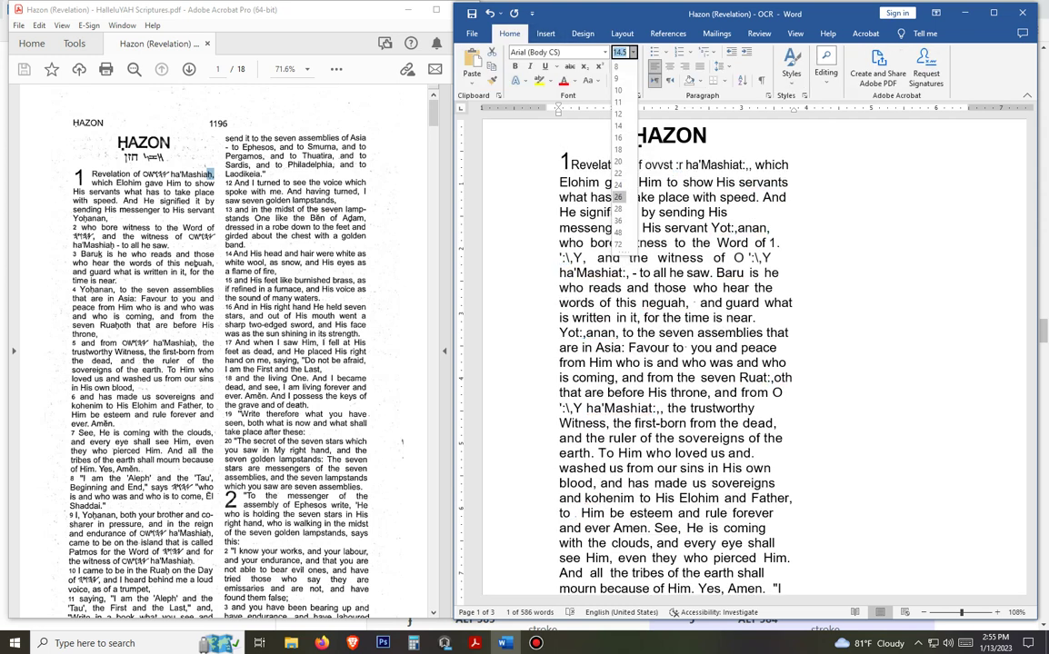
{"action": "left_click", "coordinate": [618, 196]}
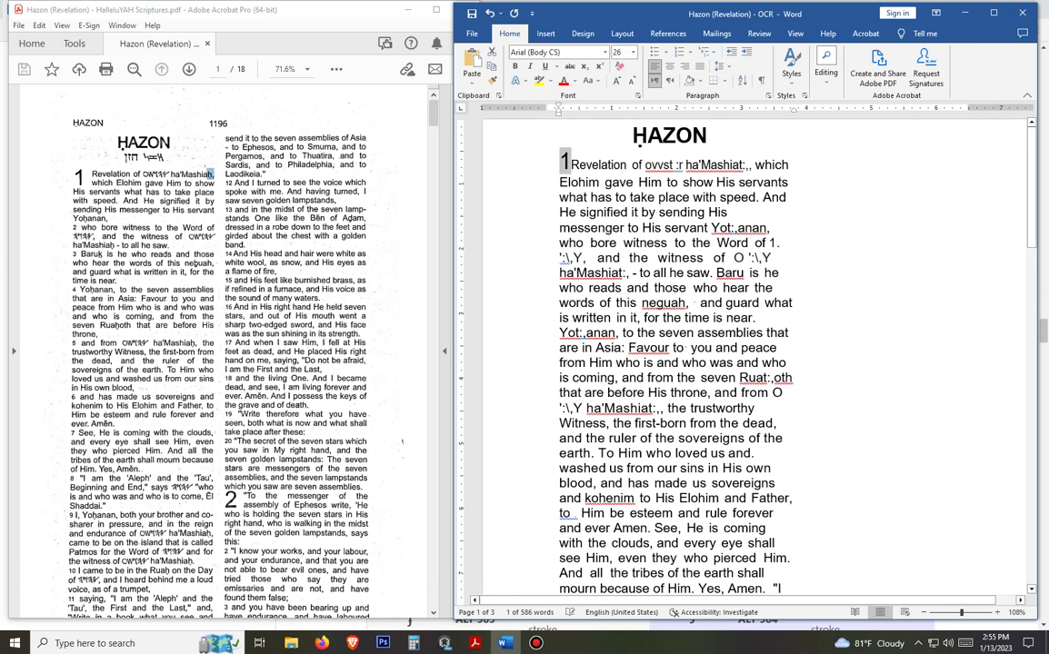
{"action": "left_click", "coordinate": [571, 165]}
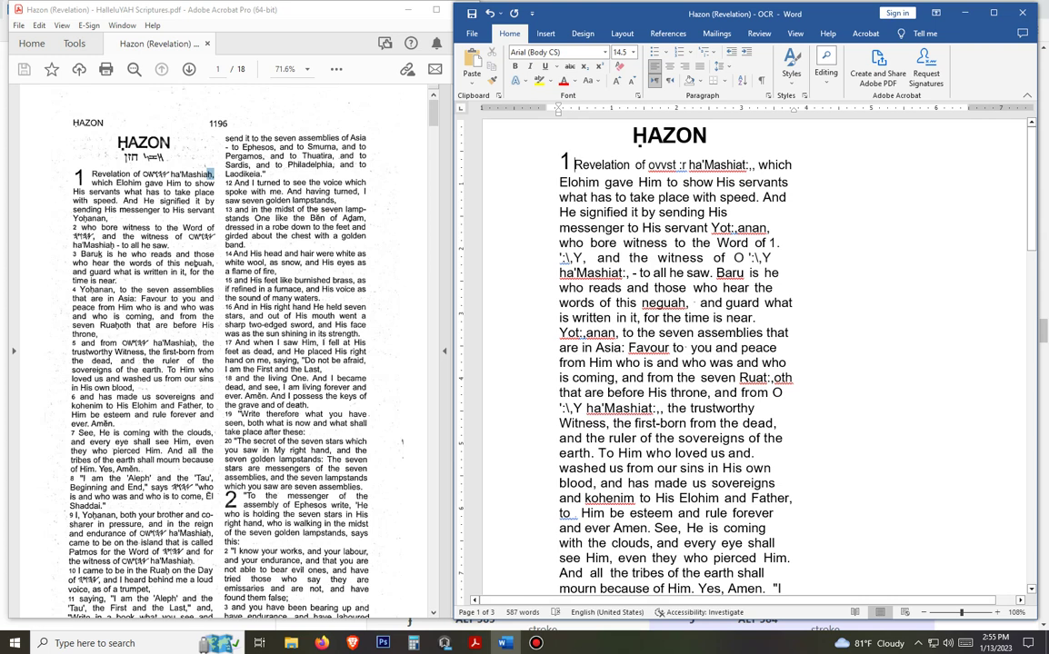
Step: Delete the garbled word "ovvst :r" after "Revelation of" and open the full symbol table with the Paleo Hebrew font for that spot
{"action": "left_click", "coordinate": [730, 212]}
{"action": "left_click_drag", "start_coordinate": [648, 166], "coordinate": [688, 166]}
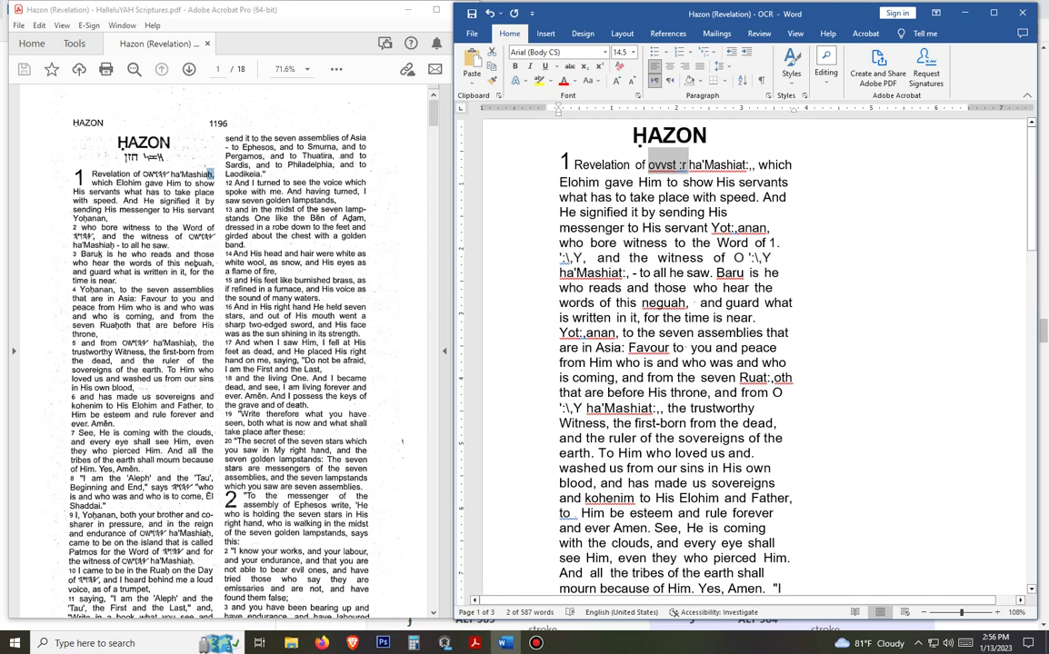
{"action": "key", "text": "Delete"}
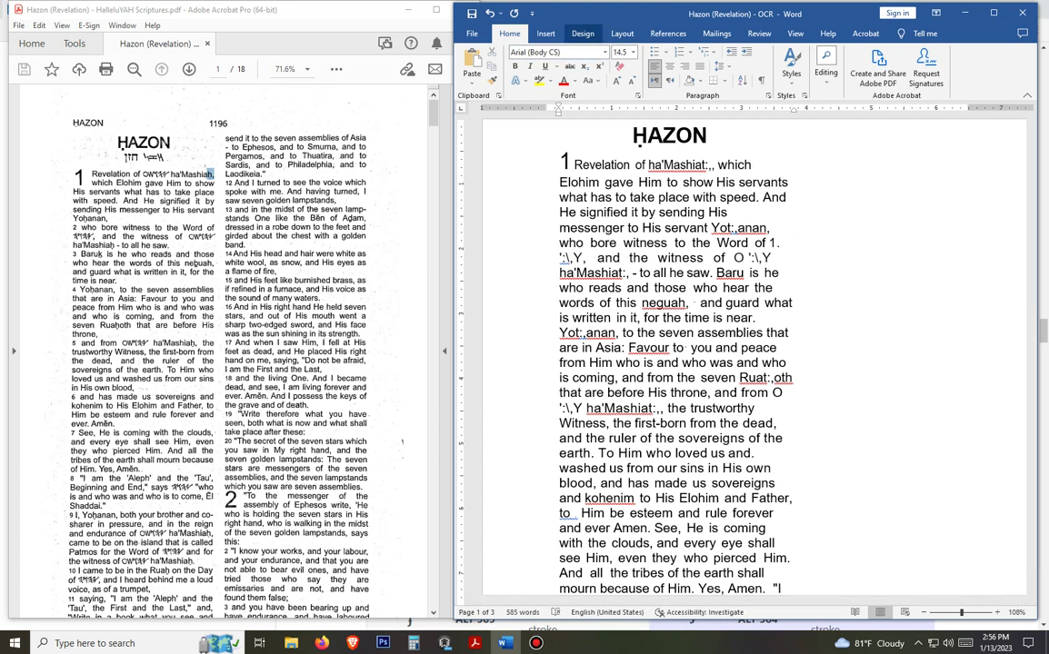
{"action": "left_click", "coordinate": [545, 34]}
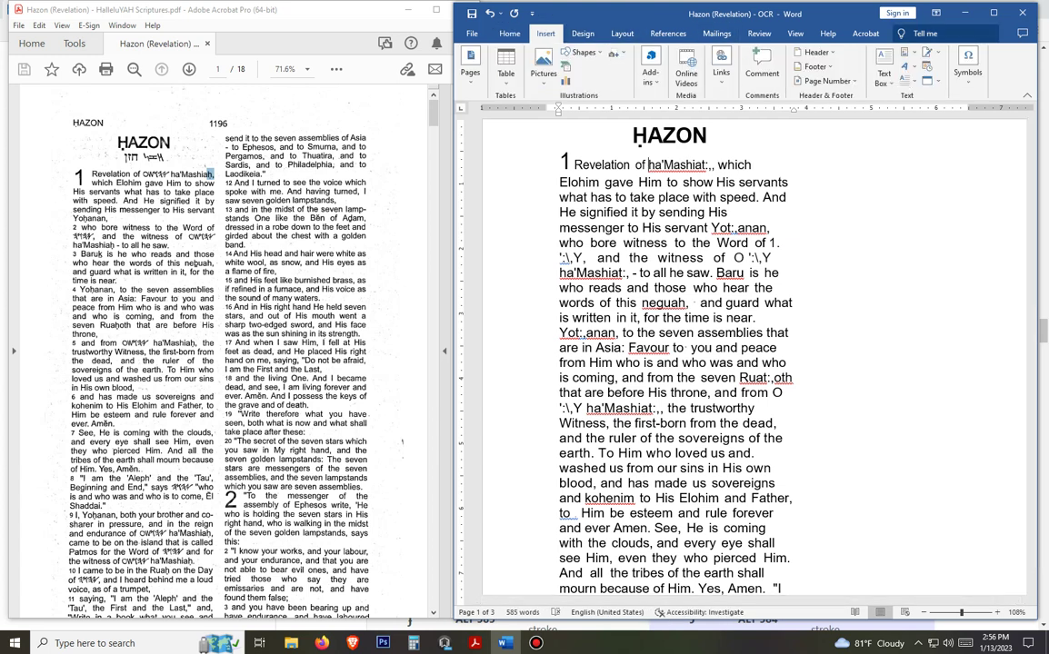
{"action": "left_click", "coordinate": [968, 68]}
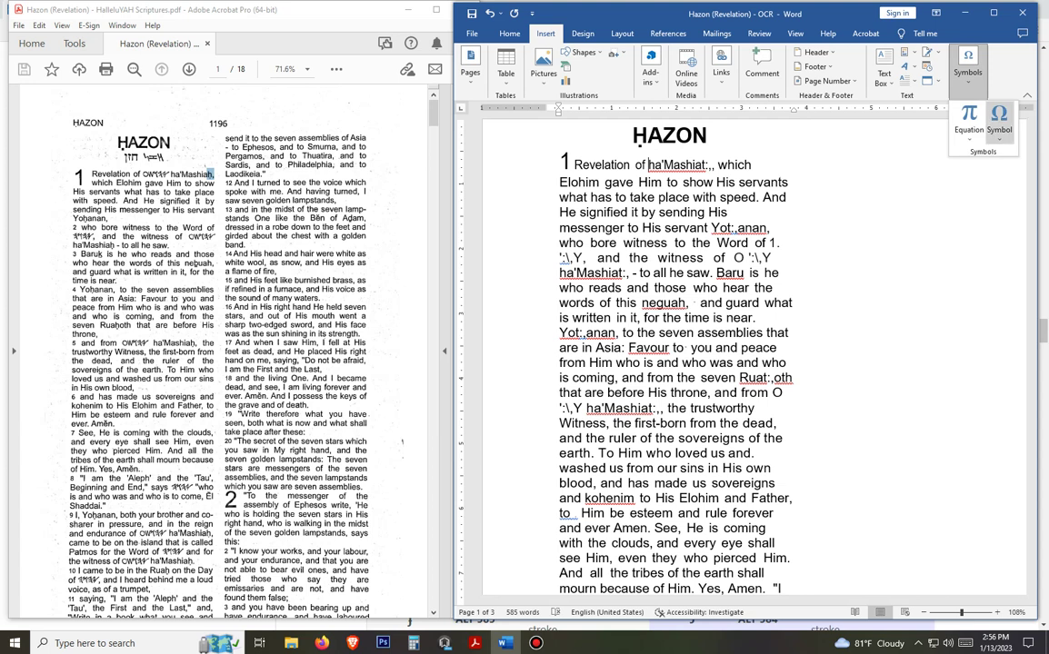
{"action": "left_click", "coordinate": [998, 120]}
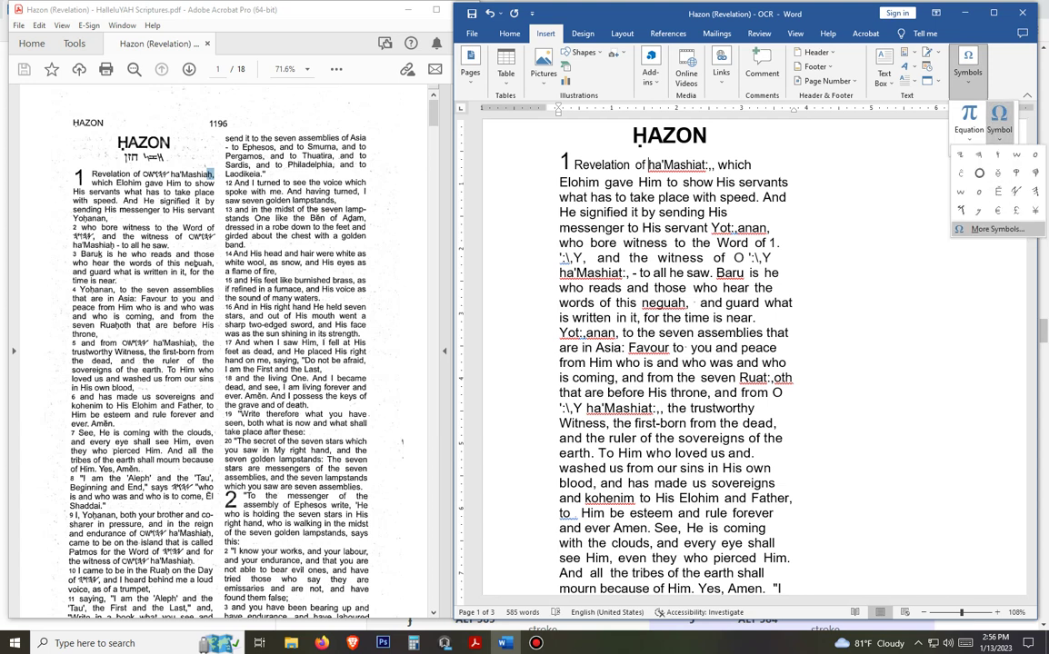
{"action": "left_click", "coordinate": [995, 229]}
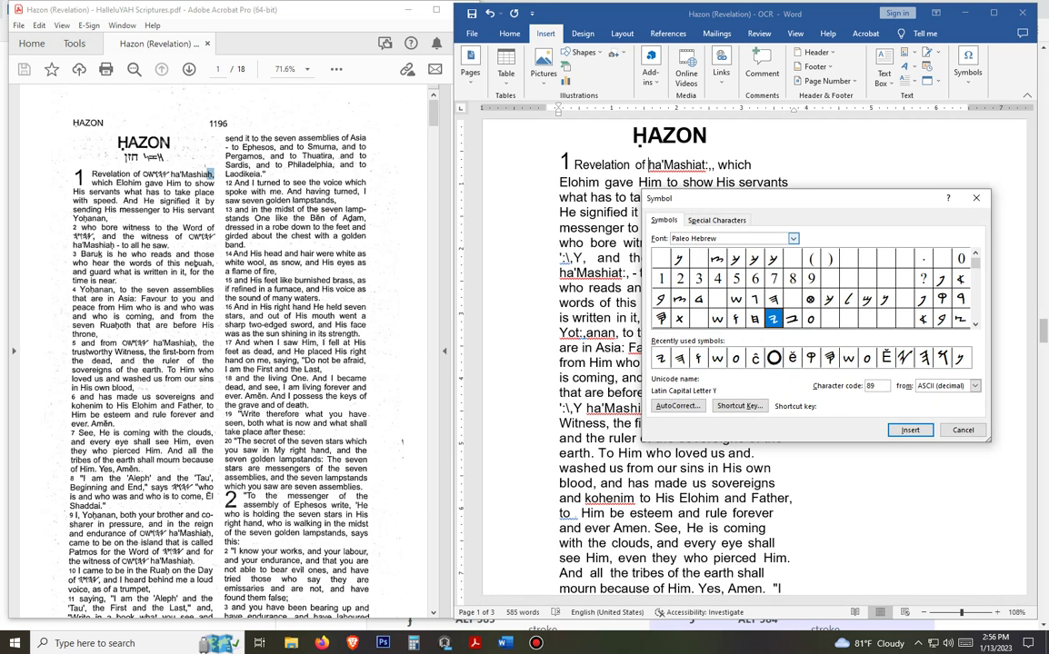
{"action": "left_click_drag", "start_coordinate": [715, 200], "coordinate": [719, 219]}
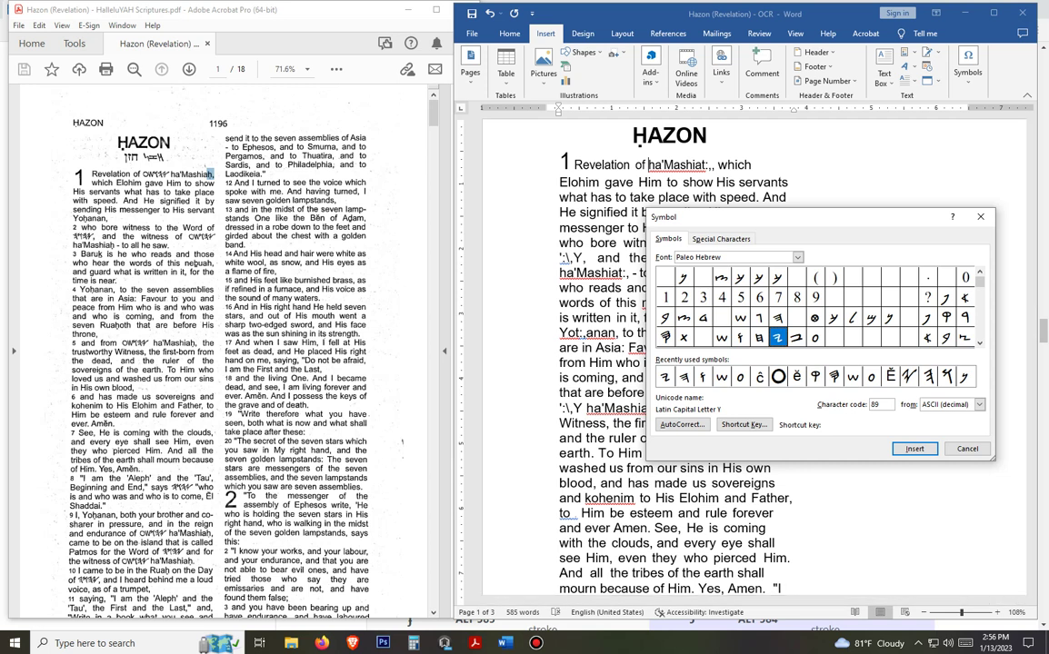
Step: Insert the Paleo Hebrew symbols with codes 91, 118 and 87, the he sign, and code 89 twice before "ha'Mashiat"
{"action": "left_click", "coordinate": [739, 376]}
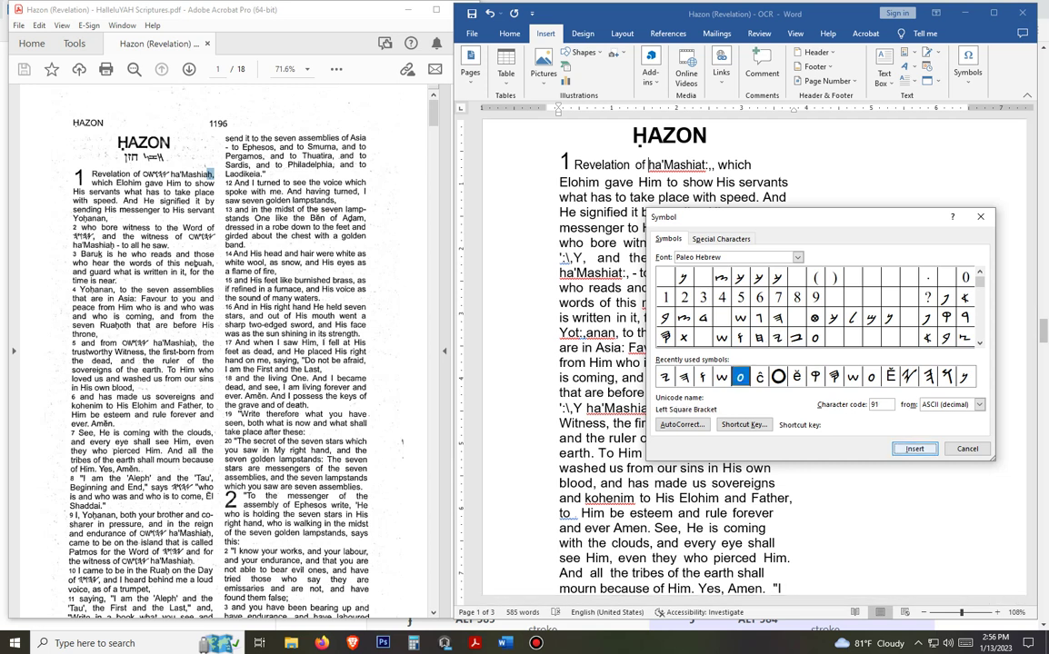
{"action": "left_click", "coordinate": [913, 448]}
{"action": "left_click", "coordinate": [721, 376]}
{"action": "left_click", "coordinate": [913, 448]}
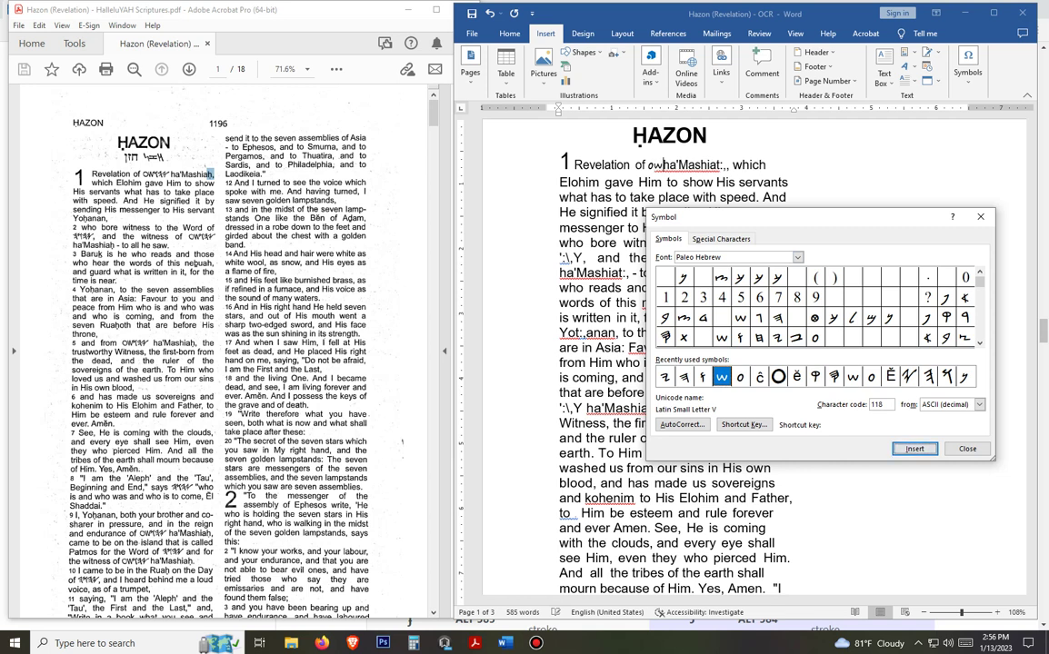
{"action": "left_click", "coordinate": [703, 377]}
{"action": "left_click", "coordinate": [913, 448]}
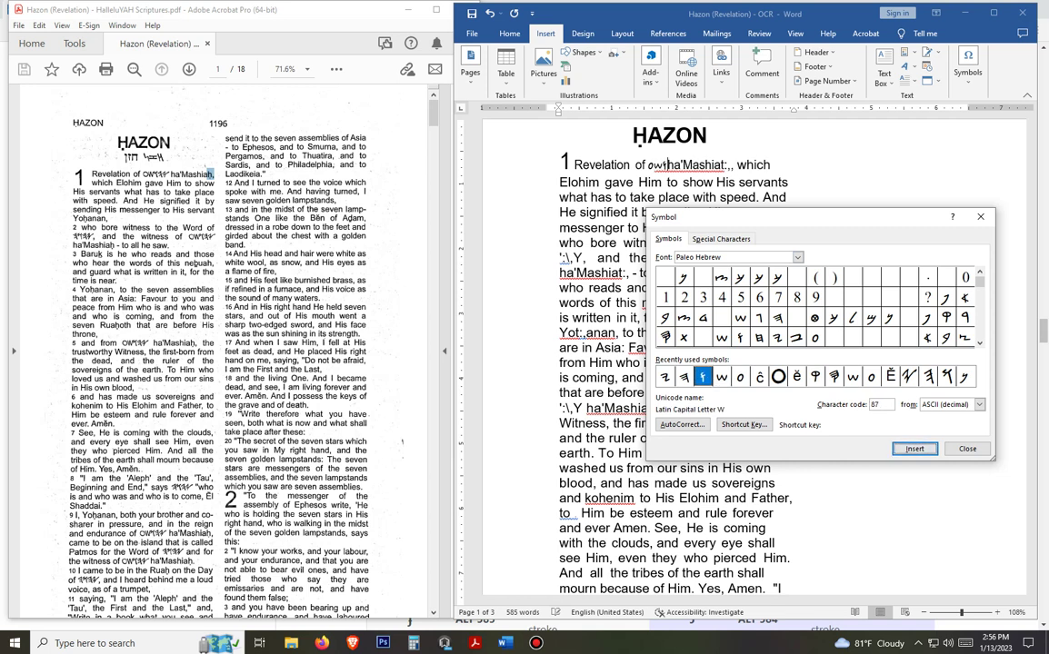
{"action": "left_click", "coordinate": [683, 377]}
{"action": "left_click", "coordinate": [913, 448]}
{"action": "left_click", "coordinate": [664, 376]}
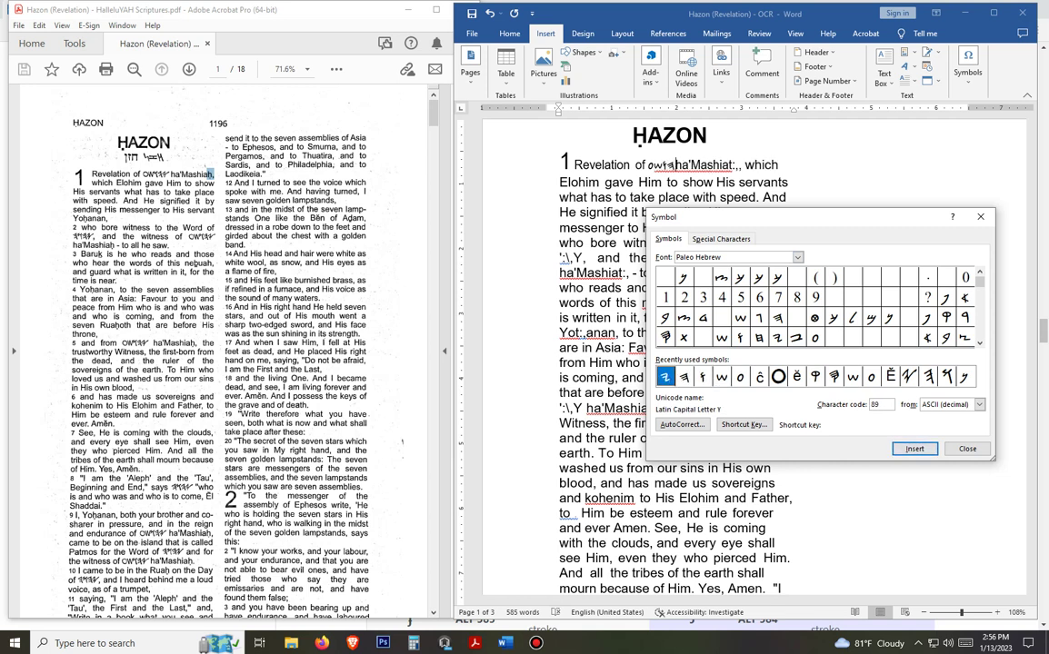
{"action": "key", "text": "Return"}
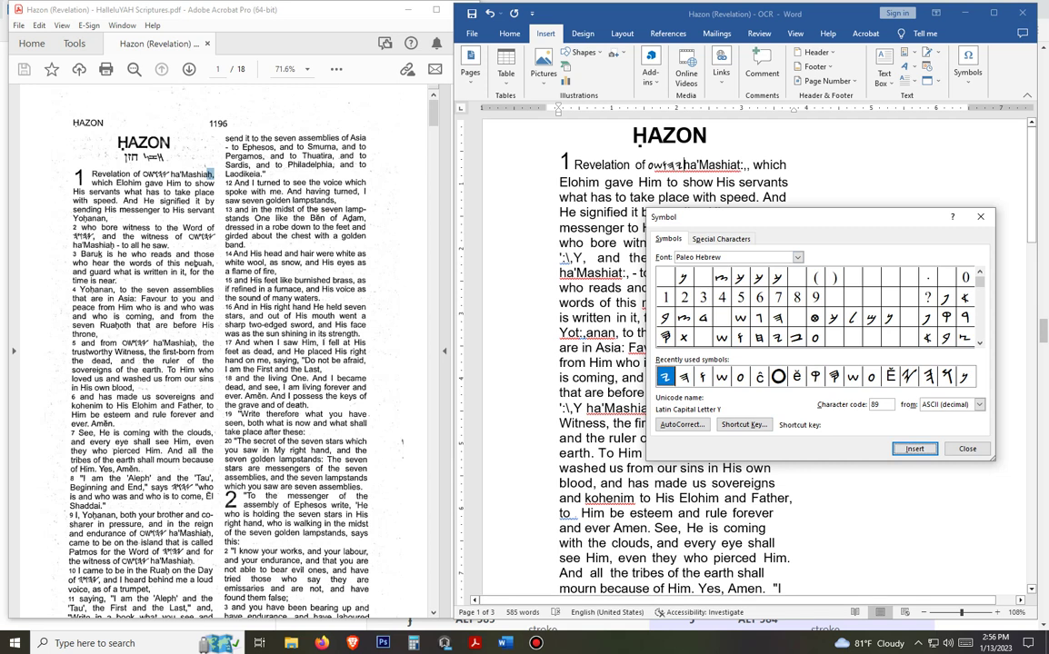
{"action": "key", "text": "Return"}
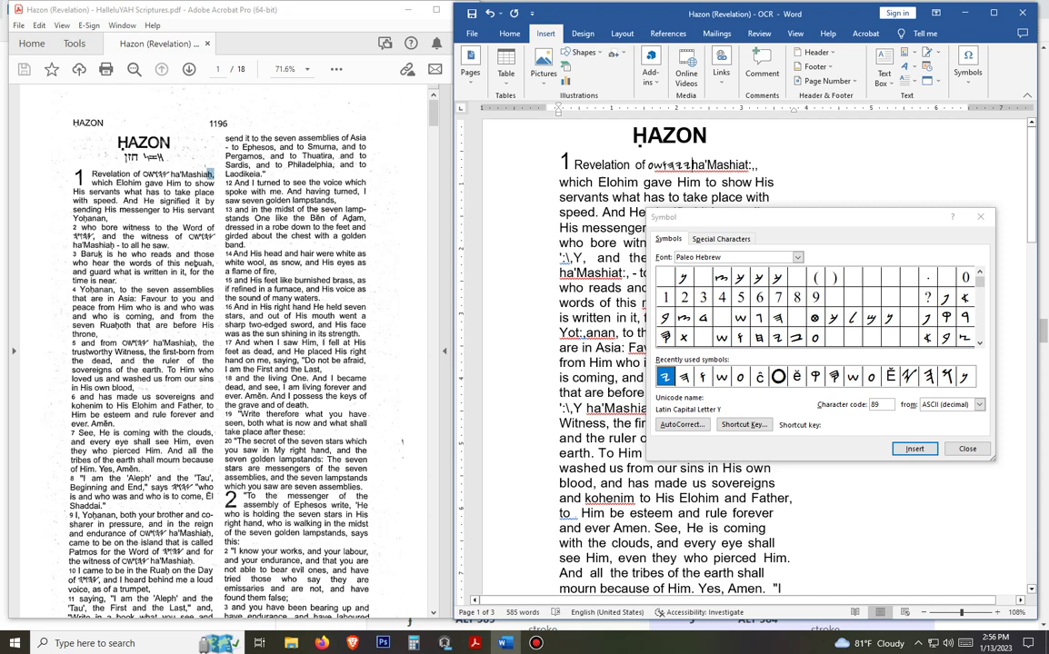
{"action": "left_click", "coordinate": [966, 449]}
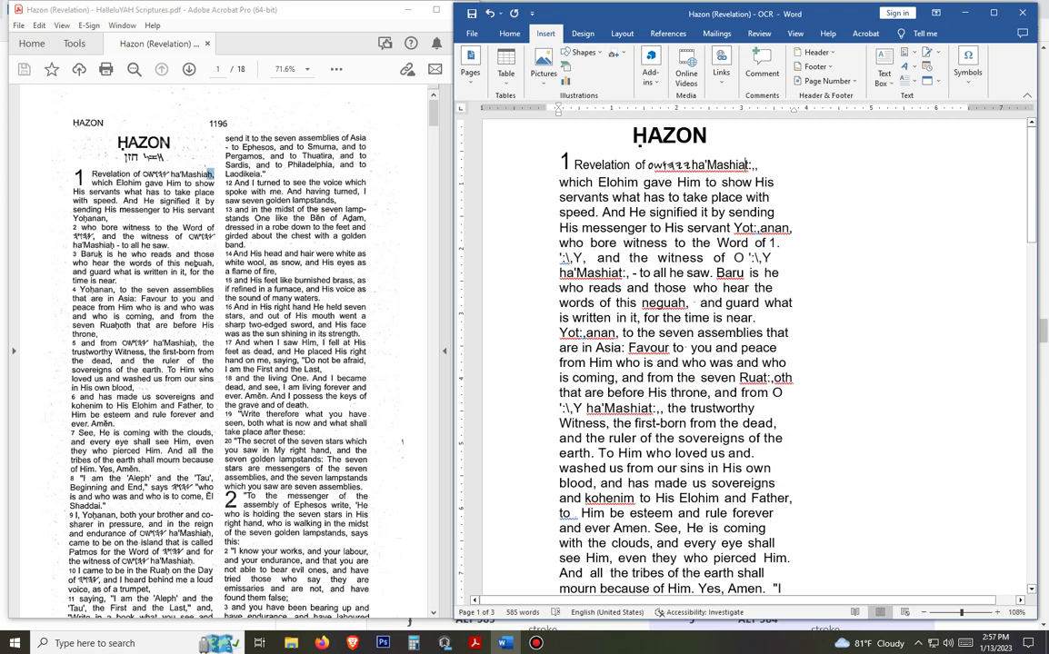
Step: Reduce "ha'Mashiat:,," in verse 1 to "ha'Mashia," and add a space between the Paleo Hebrew symbols and that word
{"action": "key", "text": "BackSpace"}
{"action": "key", "text": "Delete"}
{"action": "key", "text": "Delete"}
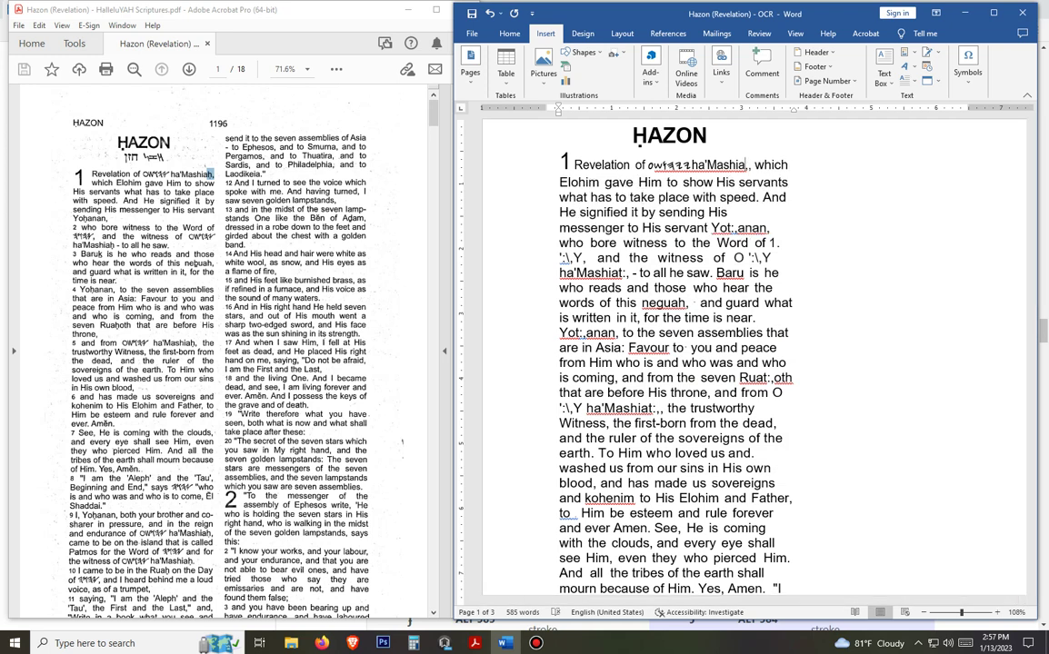
{"action": "key", "text": "Left"}
{"action": "key", "text": "Left"}
{"action": "key", "text": "Left"}
{"action": "key", "text": "Left"}
{"action": "key", "text": "Left"}
{"action": "key", "text": "Left"}
{"action": "key", "text": "Left"}
{"action": "key", "text": "Left"}
{"action": "key", "text": "Right"}
{"action": "key", "text": "Right"}
{"action": "key", "text": "Right"}
{"action": "key", "text": "Right"}
{"action": "key", "text": "Right"}
{"action": "key", "text": "Right"}
{"action": "key", "text": "Right"}
{"action": "key", "text": "Right"}
{"action": "key", "text": "Right"}
{"action": "key", "text": "Right"}
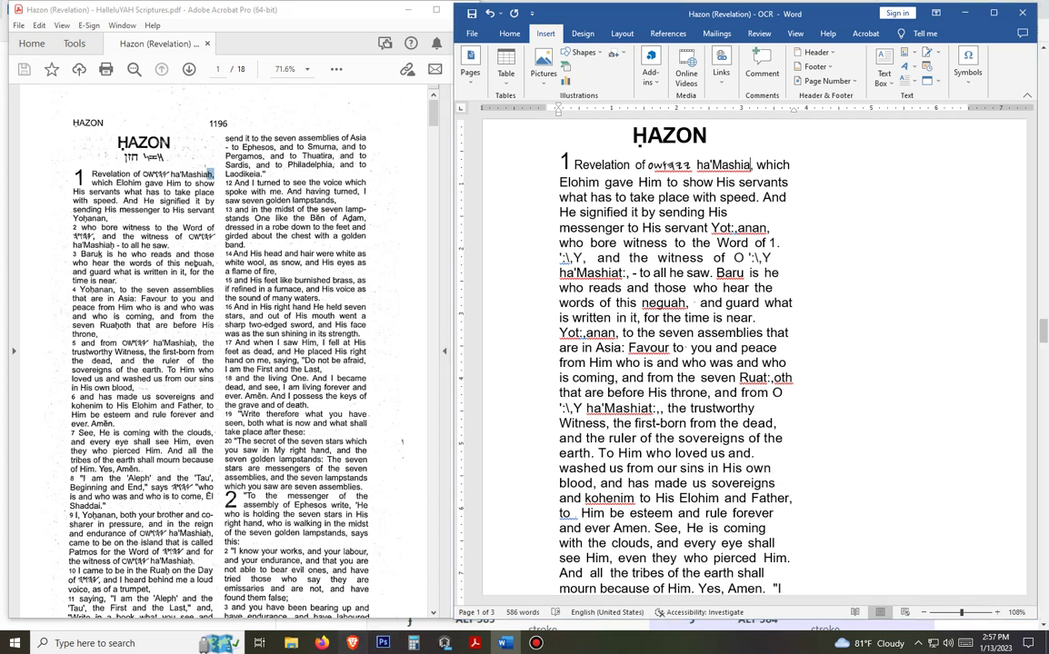
Step: Look up the ALT code for small h with dot below in the browser, then complete the word in Word as "ha'Mashiaḥ,"
{"action": "left_click", "coordinate": [351, 642]}
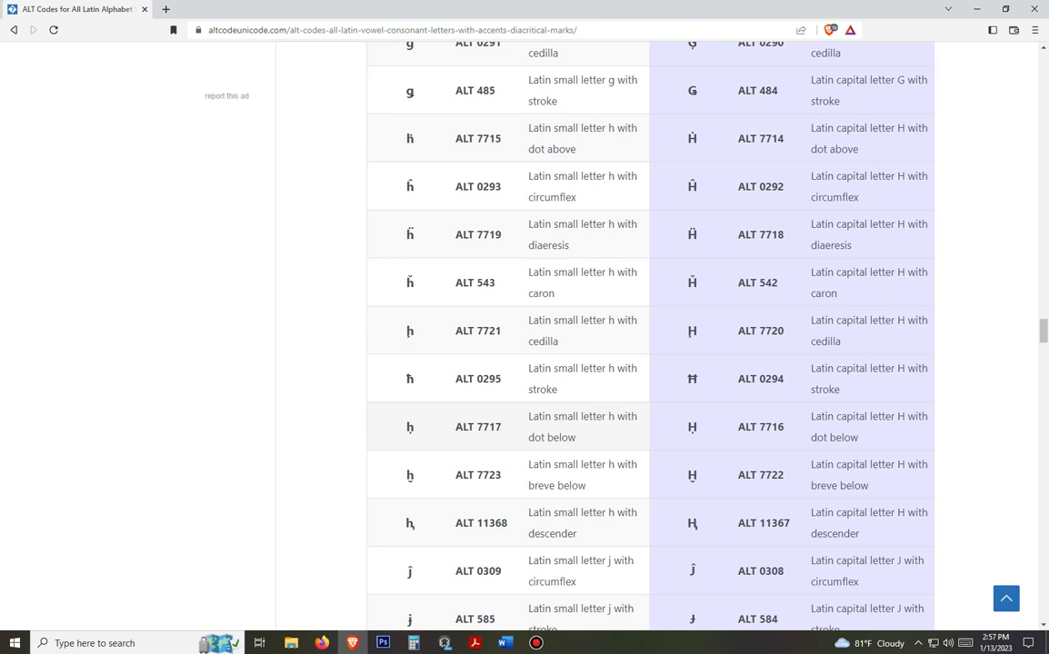
{"action": "left_click", "coordinate": [505, 643]}
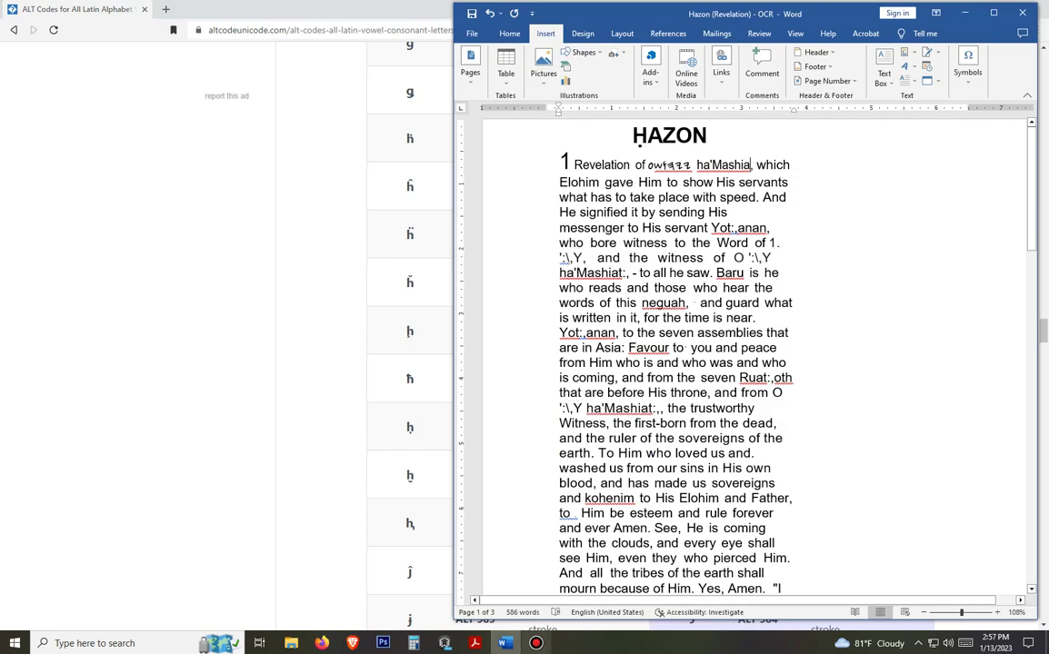
{"action": "left_click", "coordinate": [474, 643]}
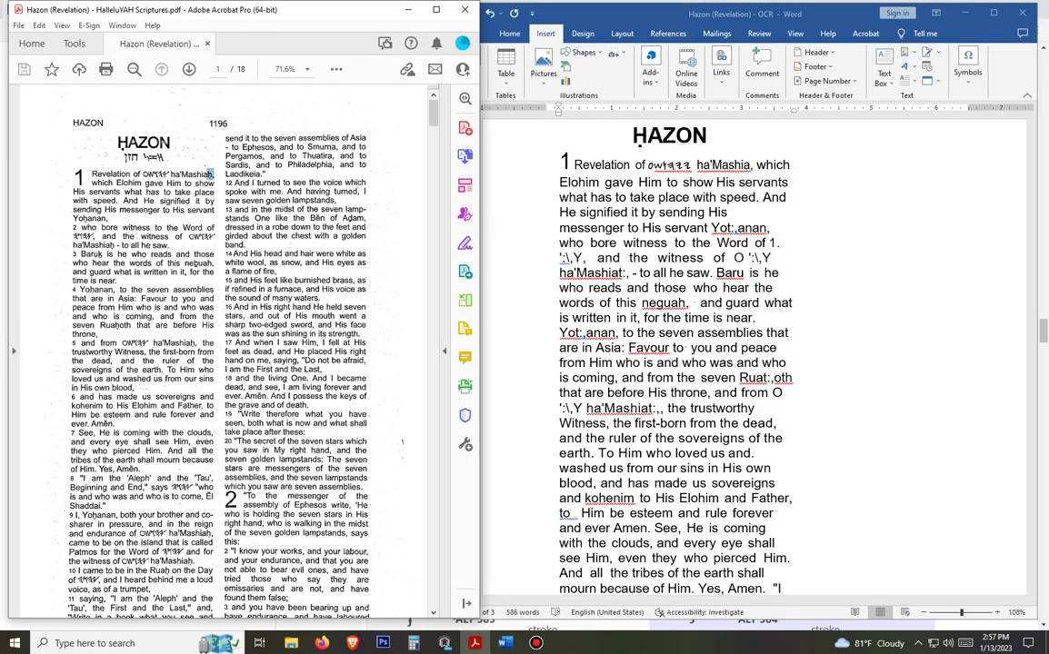
{"action": "left_click", "coordinate": [750, 165]}
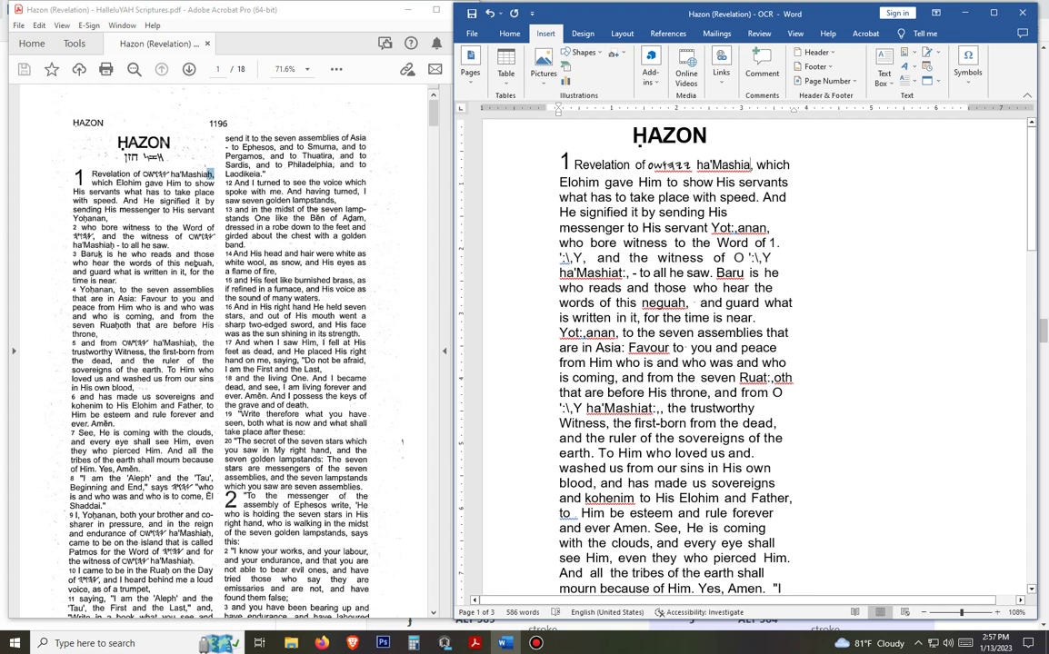
{"action": "type", "text": "h"}
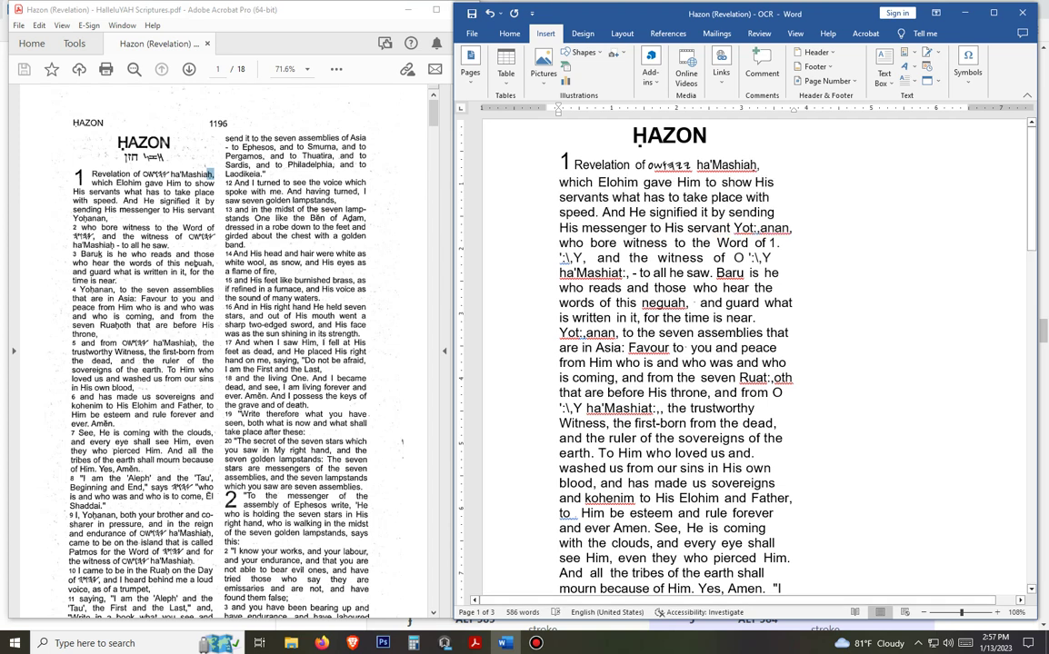
{"action": "type", "text": ","}
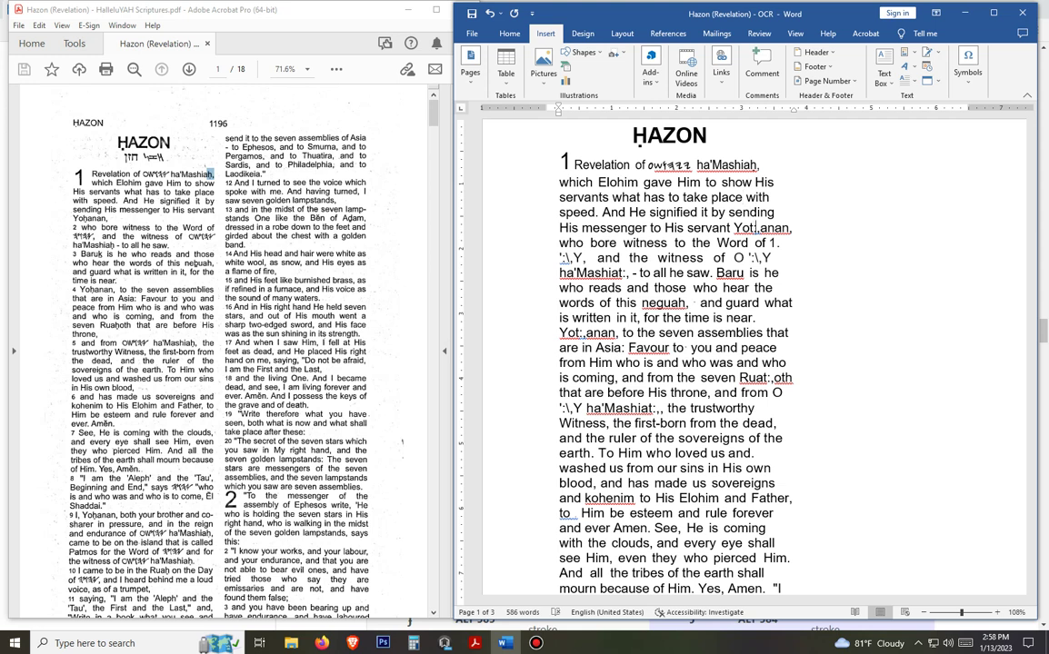
Step: Correct "Yot:,anan" in verse 1 to "Yoḥanan" and start a new paragraph at "who bore witness"
{"action": "left_click", "coordinate": [761, 227]}
{"action": "key", "text": "BackSpace"}
{"action": "key", "text": "BackSpace"}
{"action": "key", "text": "BackSpace"}
{"action": "type", "text": "h"}
{"action": "key", "text": "Right"}
{"action": "key", "text": "Right"}
{"action": "key", "text": "Right"}
{"action": "key", "text": "Right"}
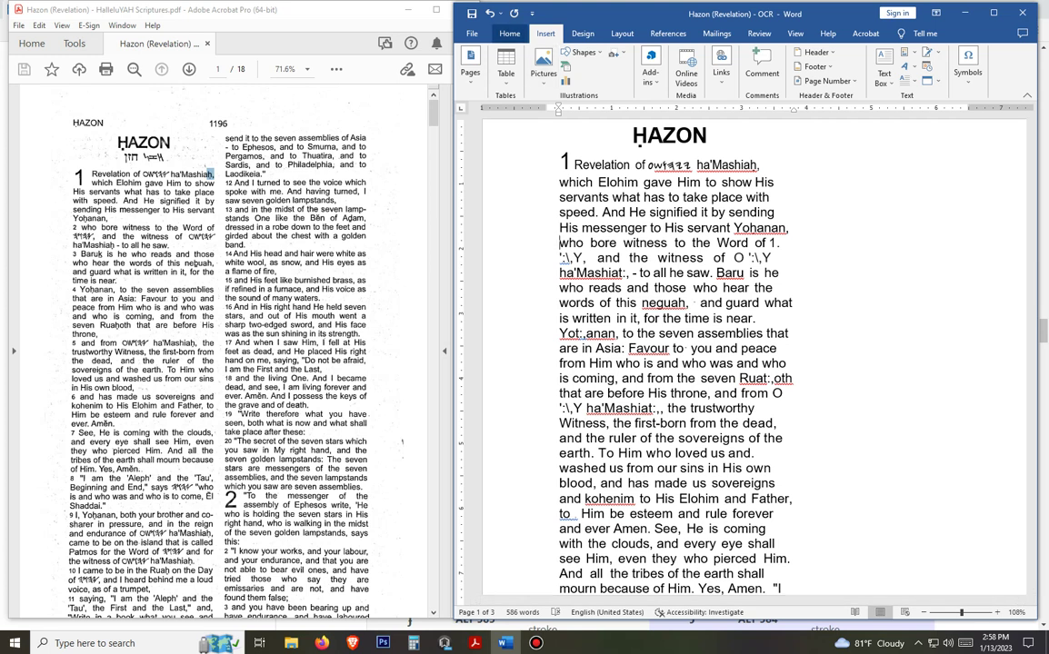
Step: Number the paragraph starting "who bore witness" as verse 2 using the recently used 10pt, left-aligned number format
{"action": "left_click", "coordinate": [508, 33]}
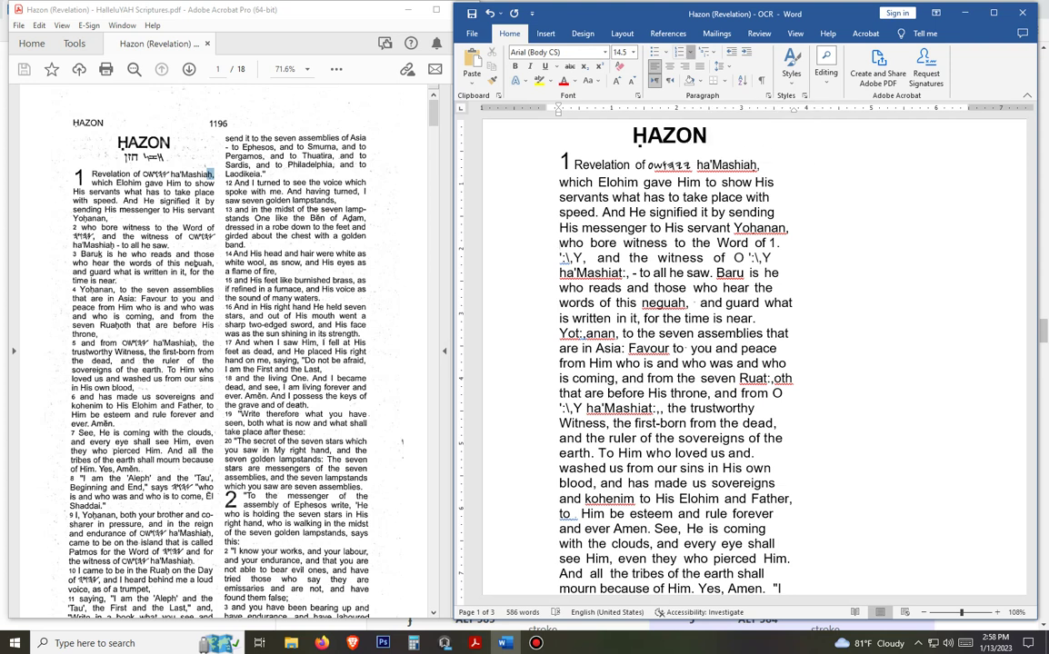
{"action": "left_click", "coordinate": [690, 52]}
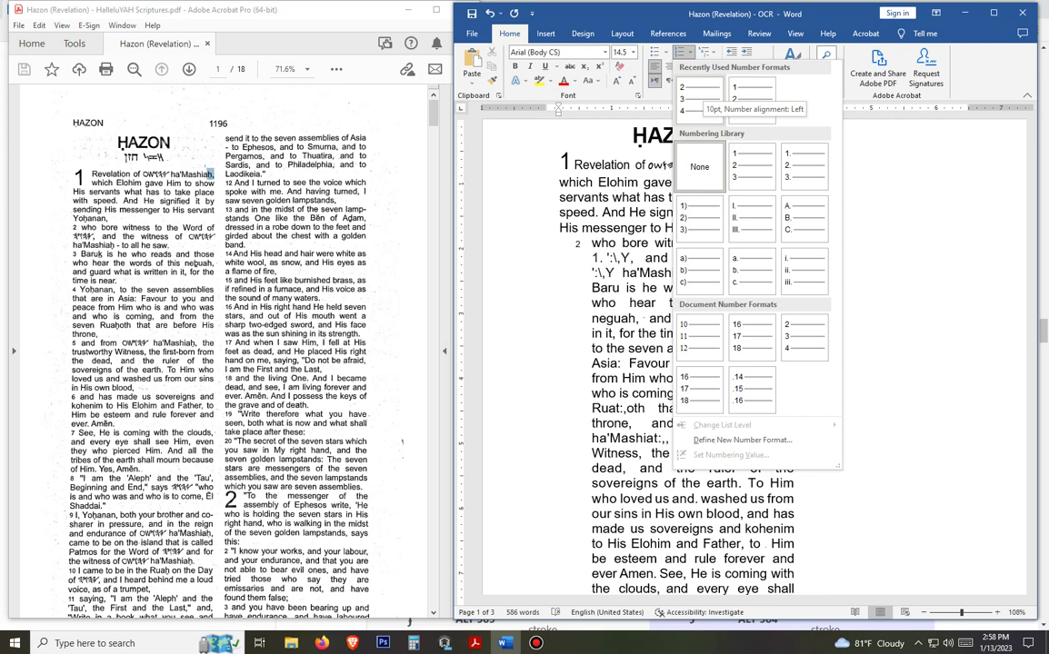
{"action": "left_click", "coordinate": [702, 94]}
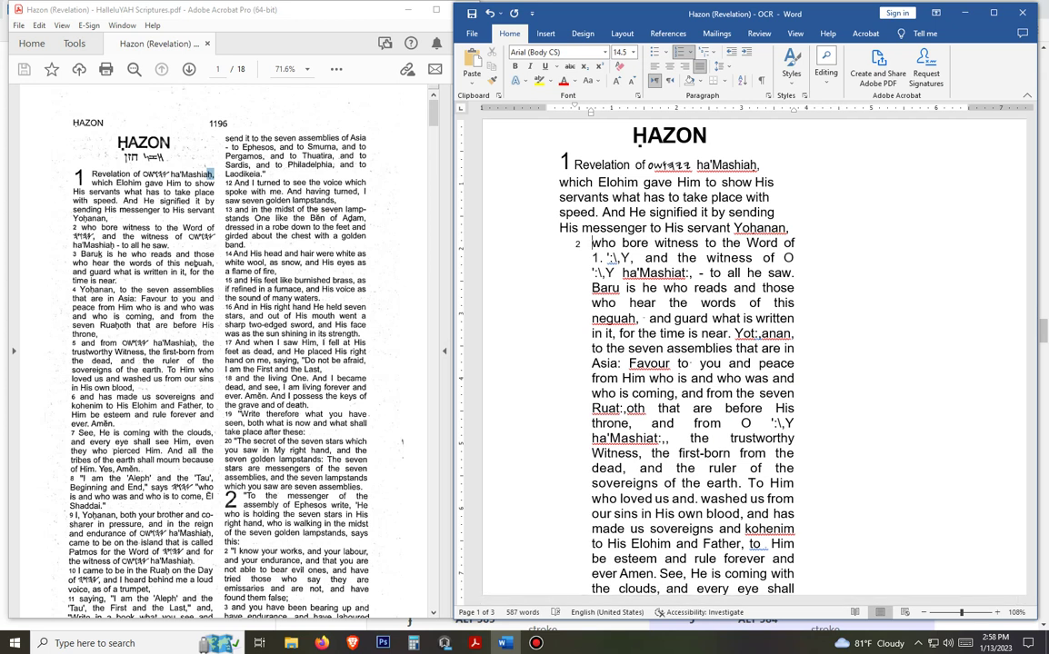
Step: Align verse 2's hanging and first-line indents with the left edge of the verse 1 paragraph
{"action": "left_click_drag", "start_coordinate": [591, 110], "coordinate": [562, 110]}
{"action": "key", "text": "BackSpace"}
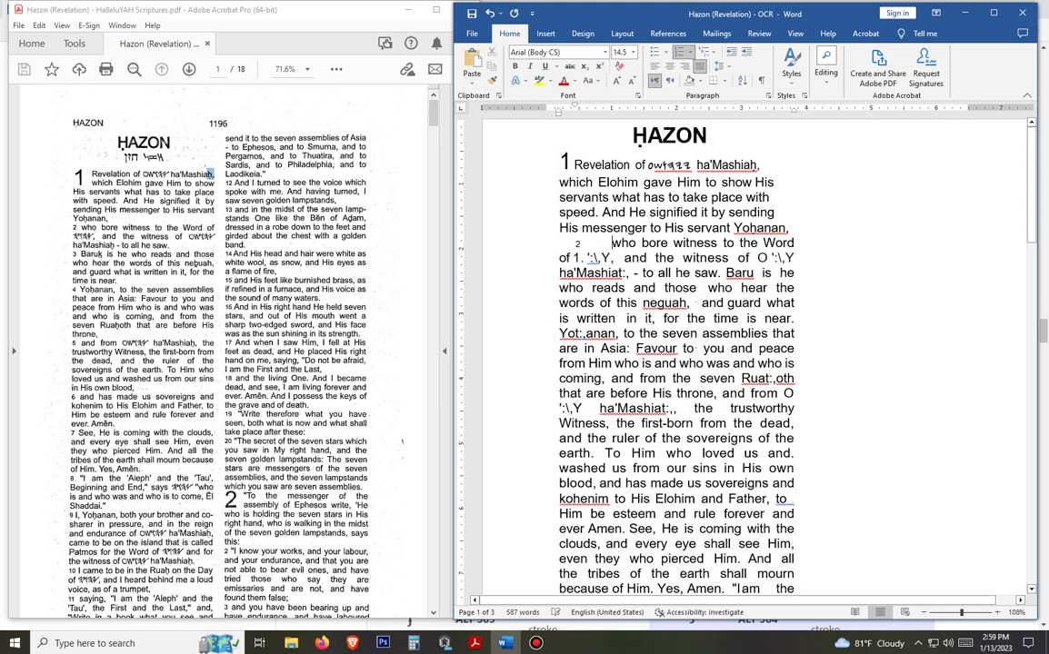
{"action": "left_click_drag", "start_coordinate": [574, 105], "coordinate": [558, 106]}
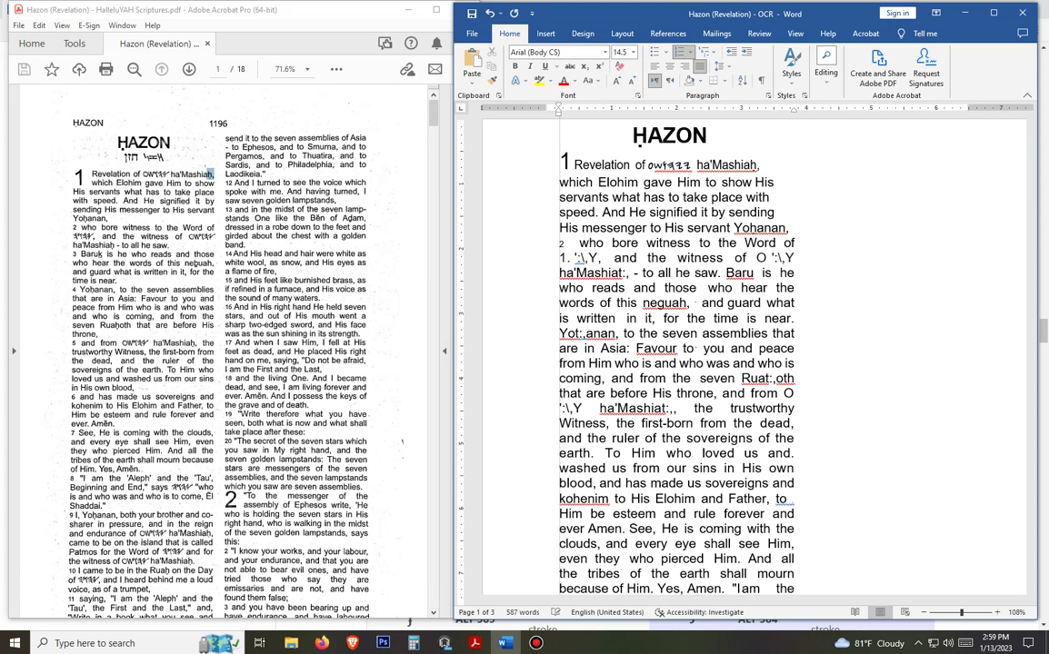